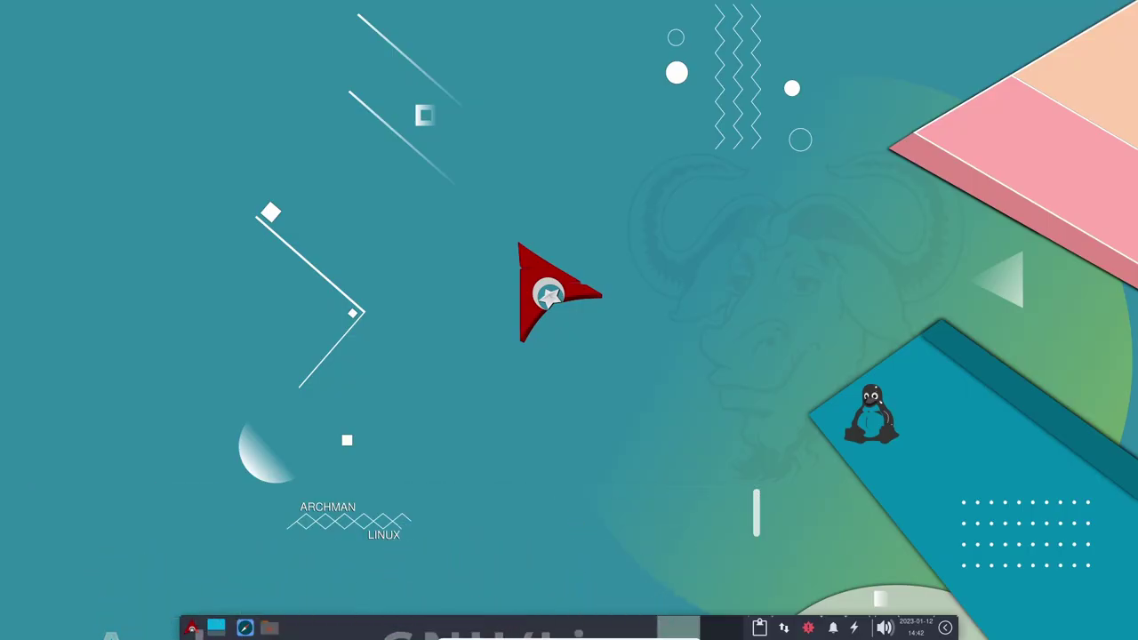
left_click(191, 628)
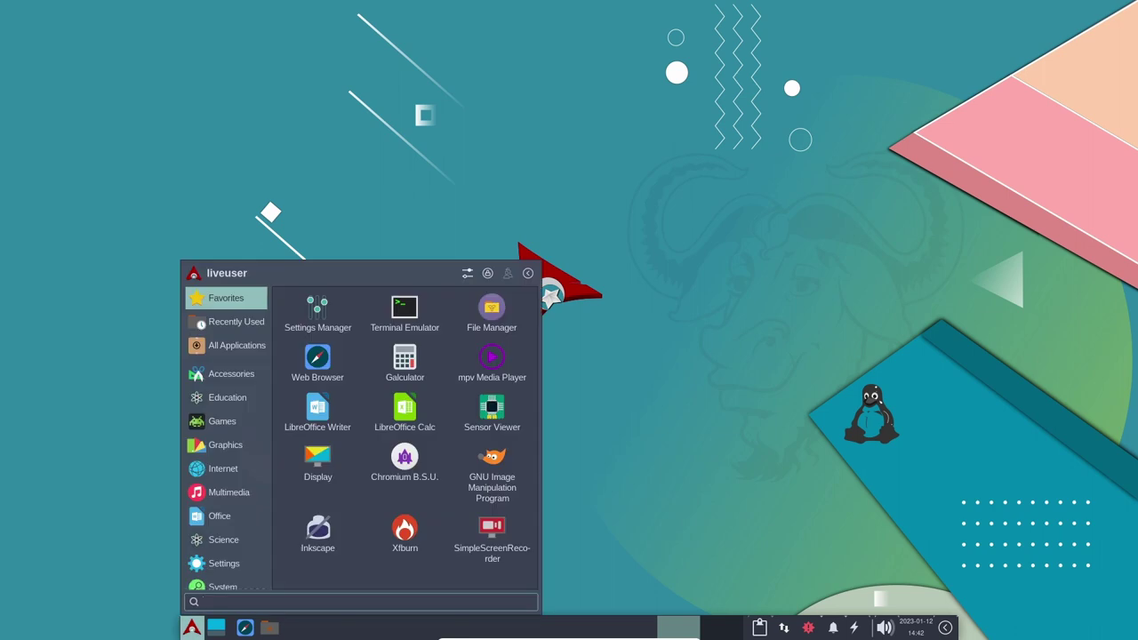
left_click(227, 322)
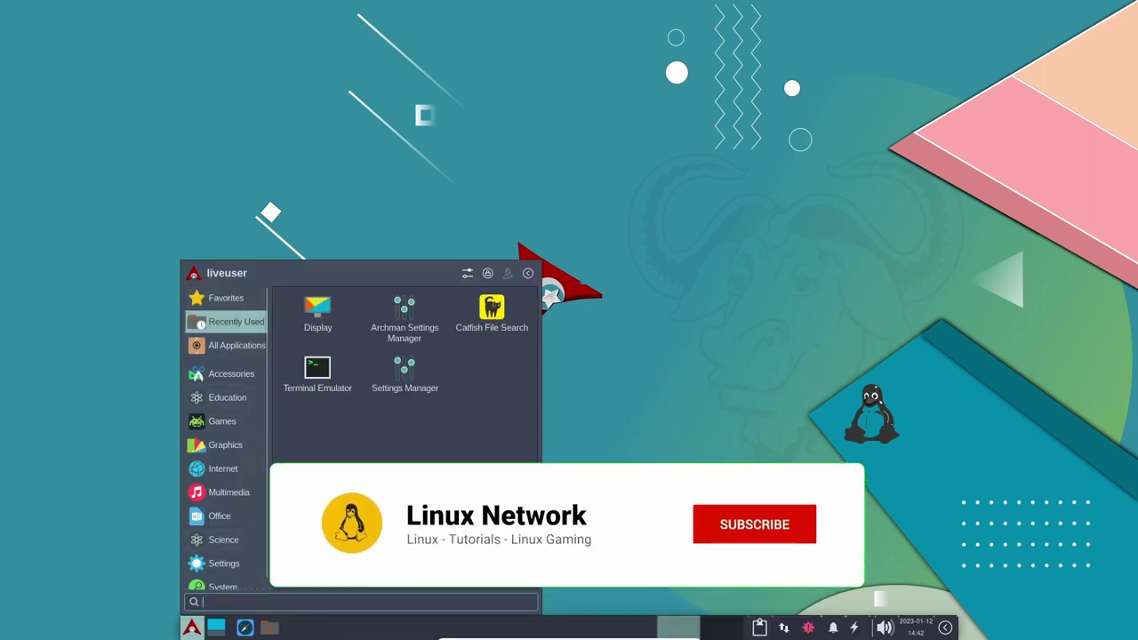
Step: Check the kernel version in a desktop terminal with "uname -a" and "uname -r", and close the terminal
right_click(432, 186)
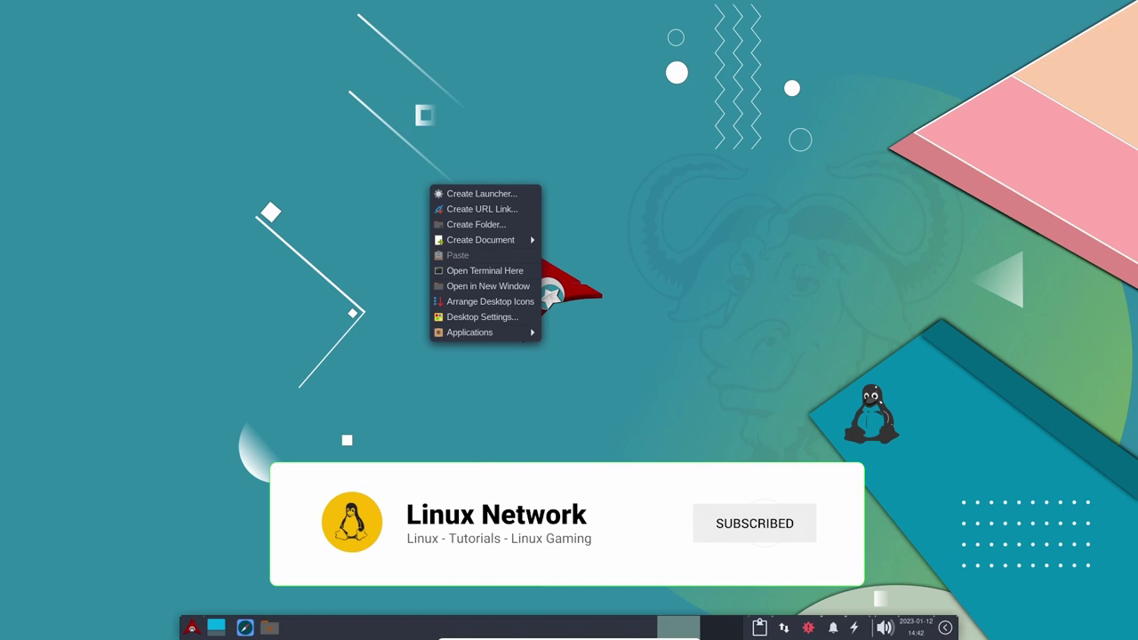
left_click(485, 270)
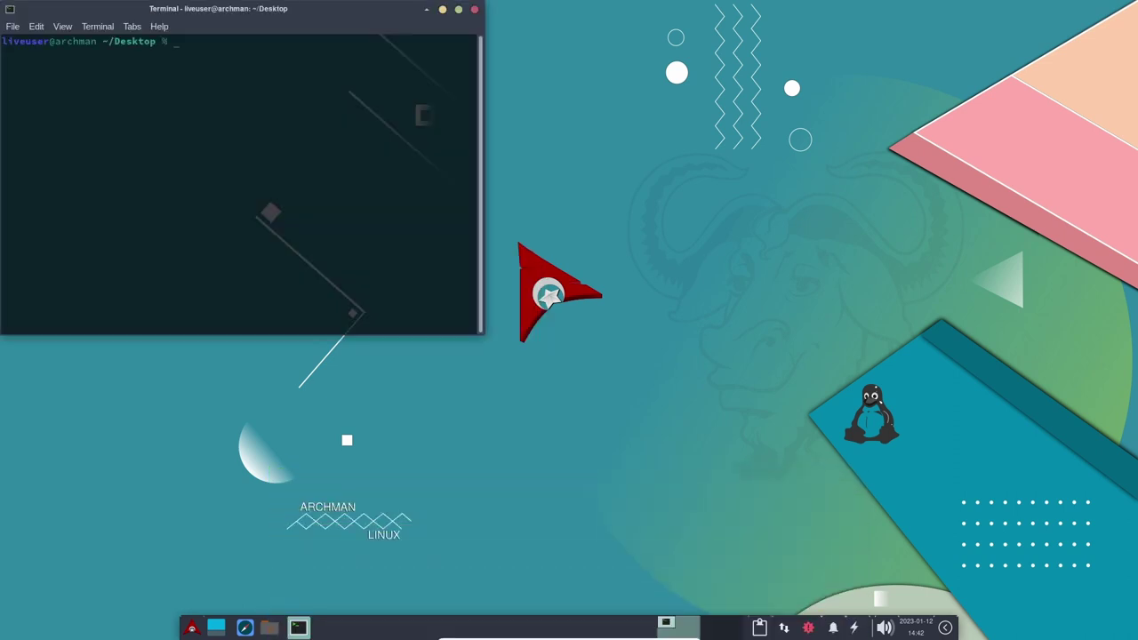
left_click_drag(285, 9, 572, 120)
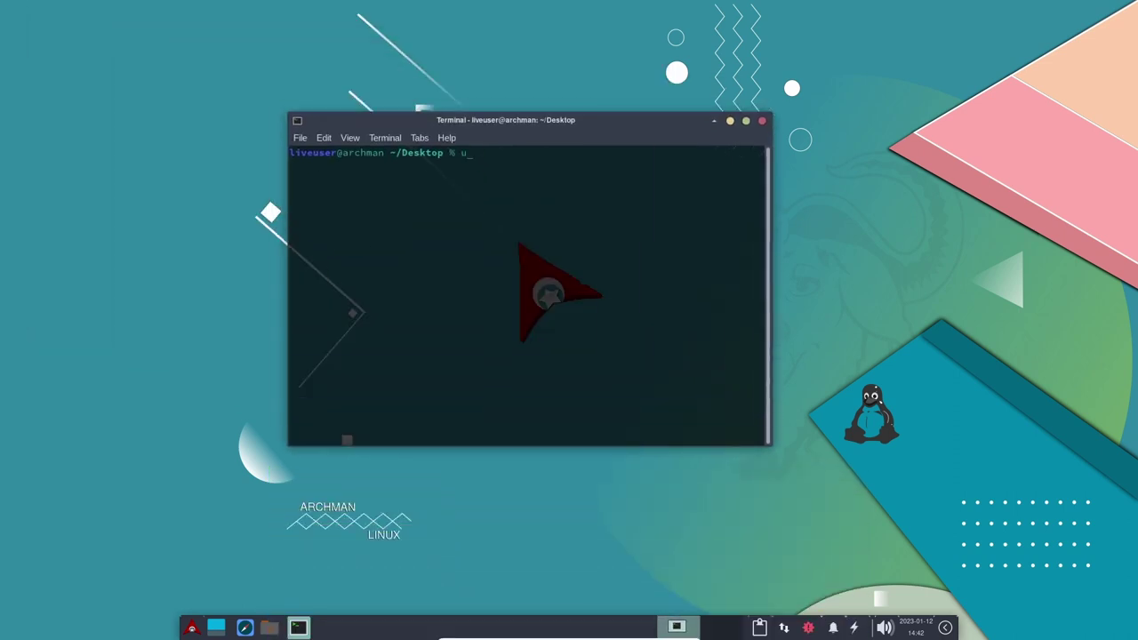
type("uname -a")
key("Return")
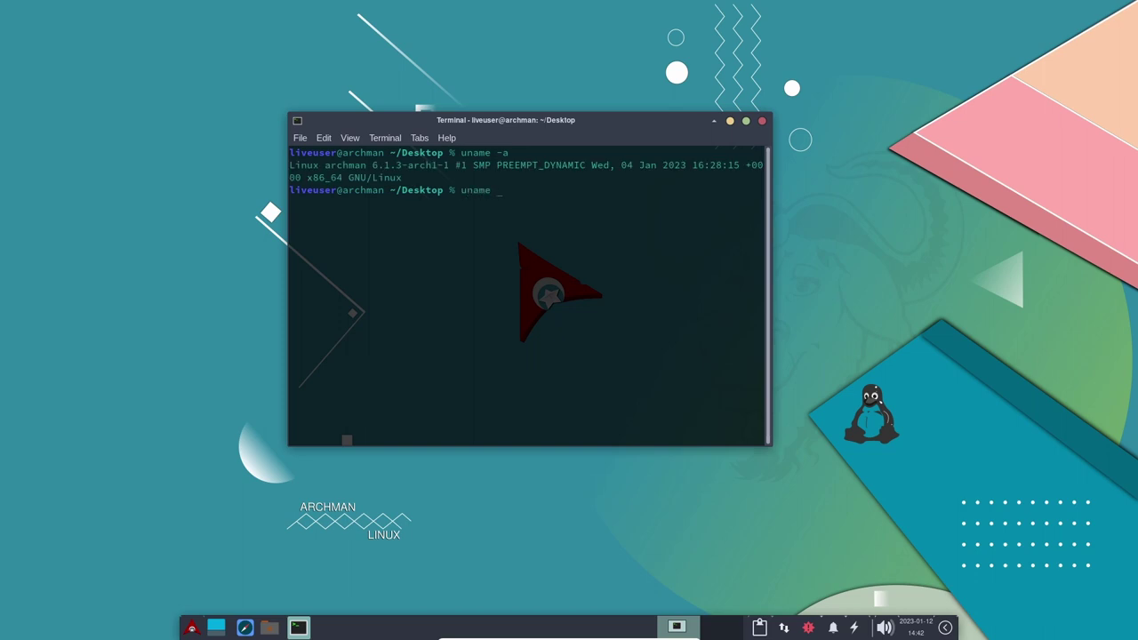
key("Return")
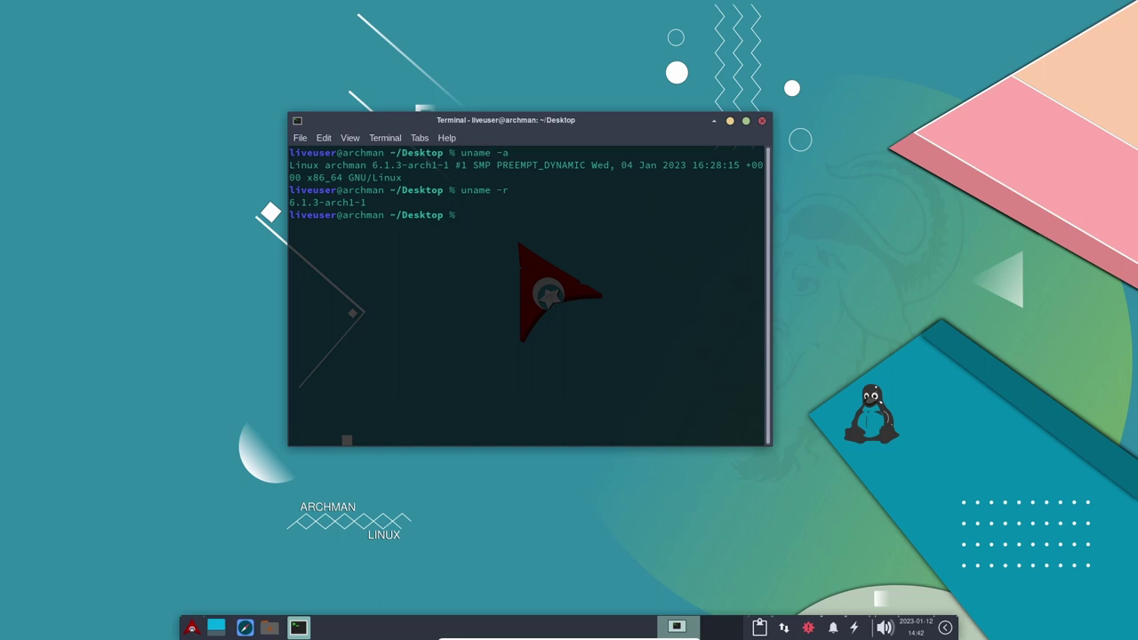
key("ctrl+d")
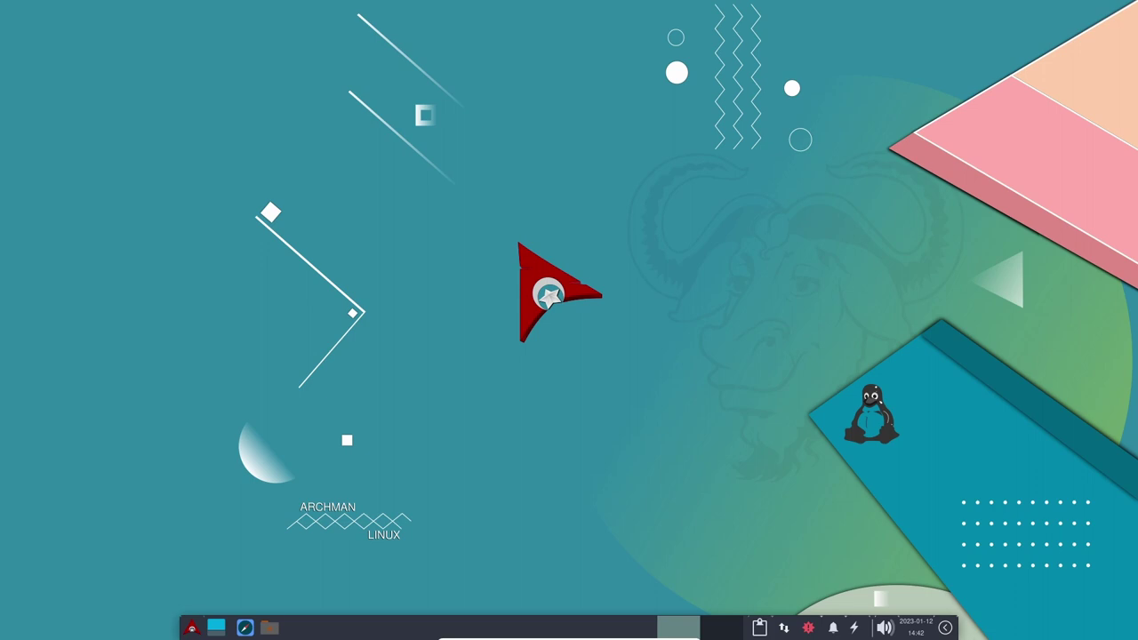
Step: Open the Settings Manager and look over all the available settings categories
left_click(191, 627)
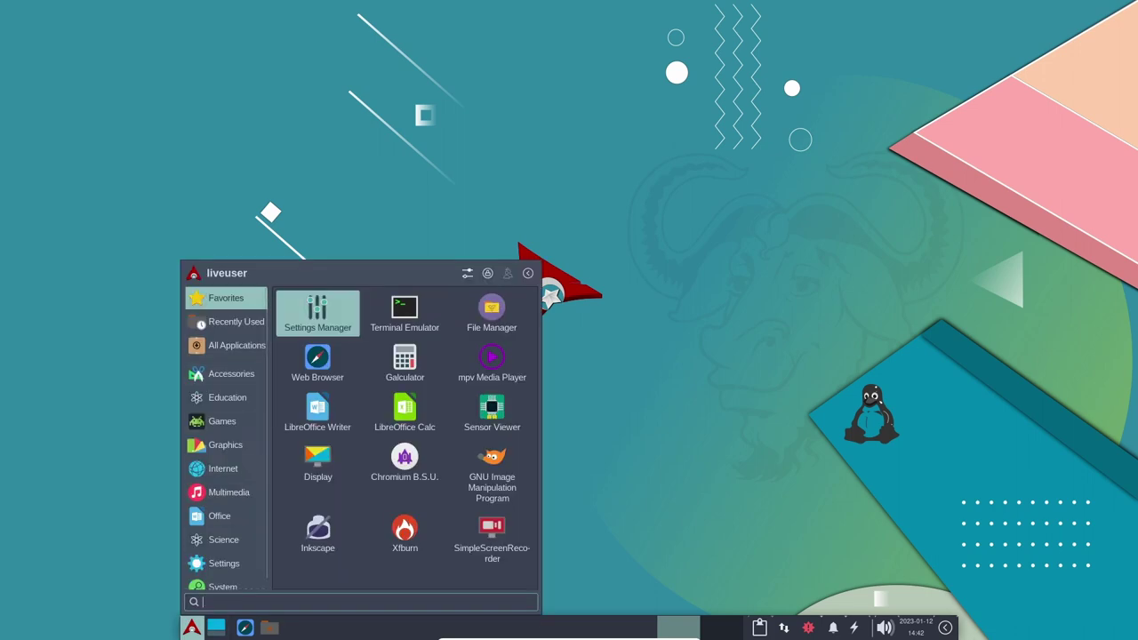
left_click(318, 307)
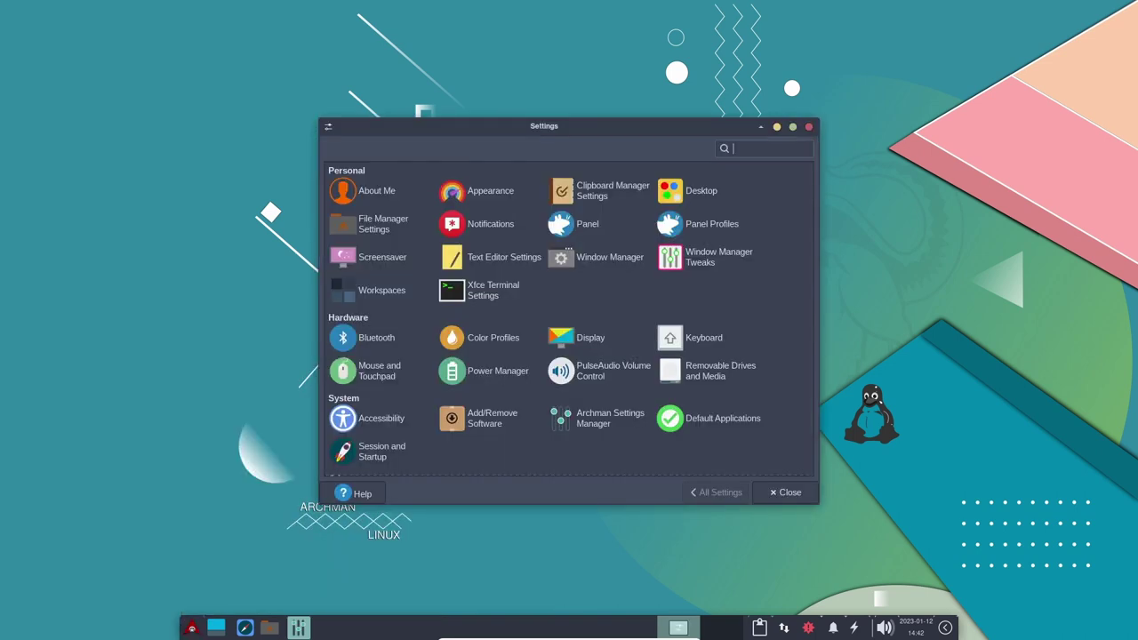
scroll(347, 374, "down", 1)
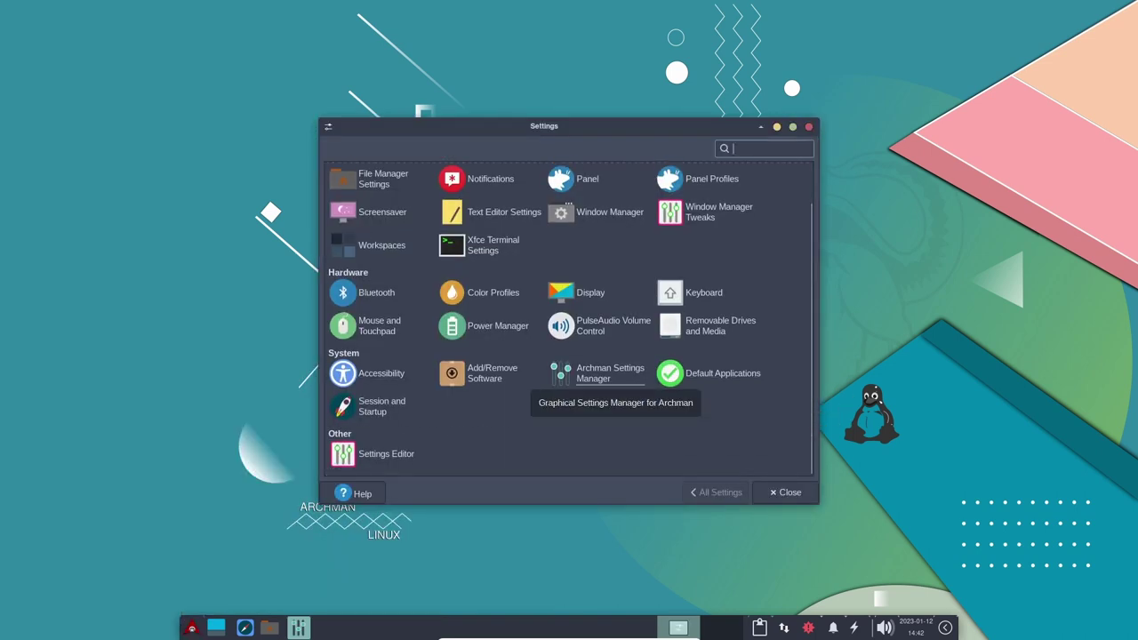
scroll(613, 377, "up", 1)
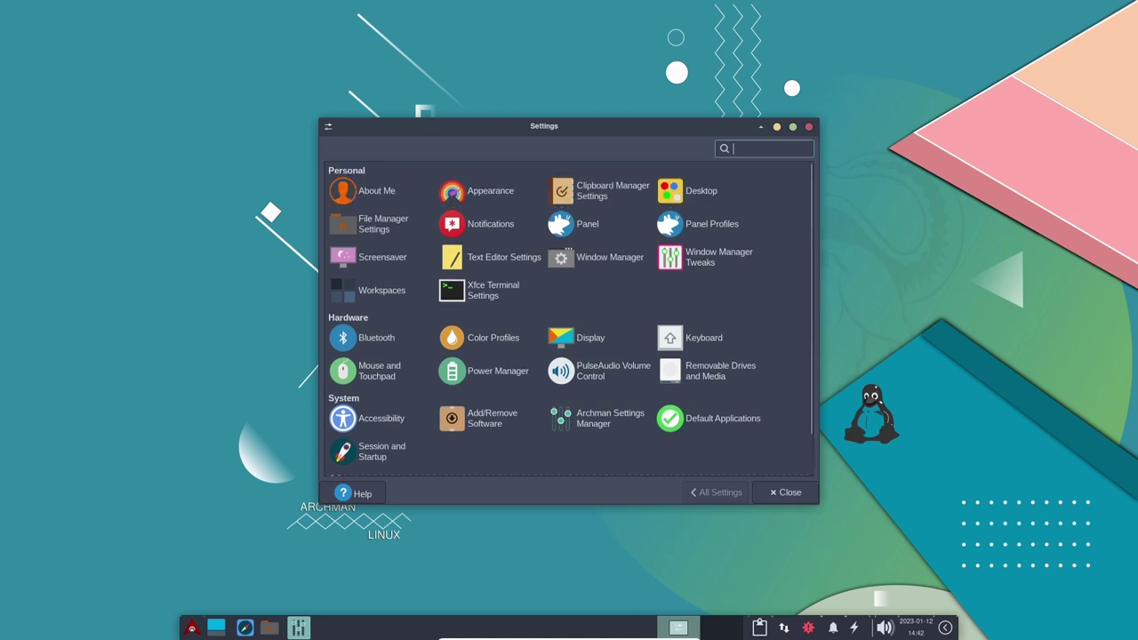
Step: Open the Appearance settings and look through the installed style themes and the full list of icon themes
left_click(480, 191)
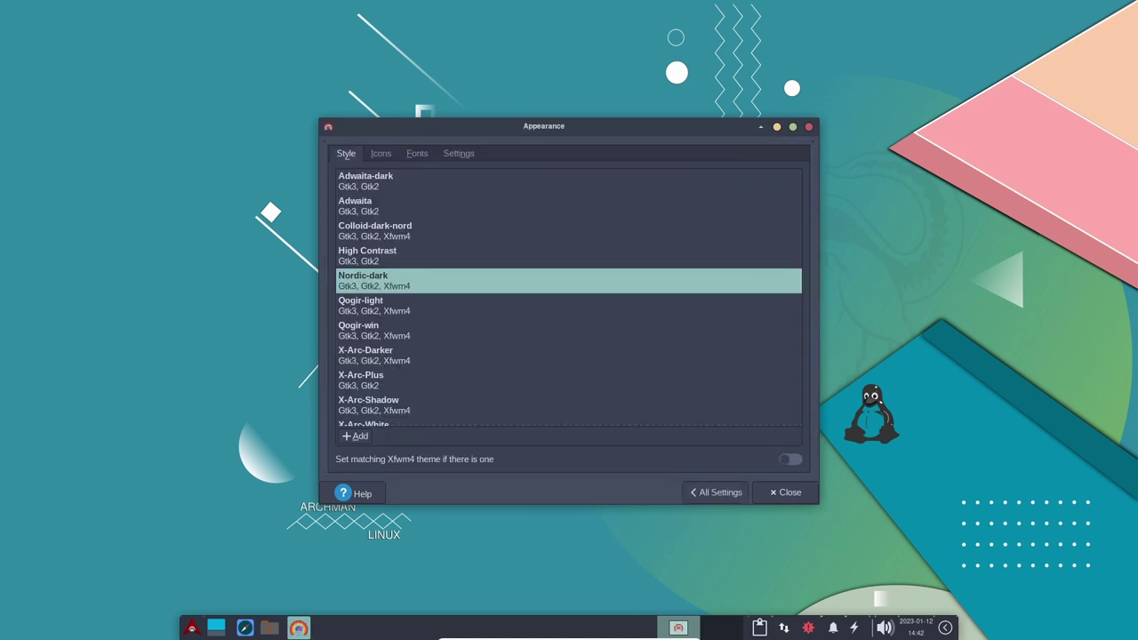
scroll(568, 298, "up", 1)
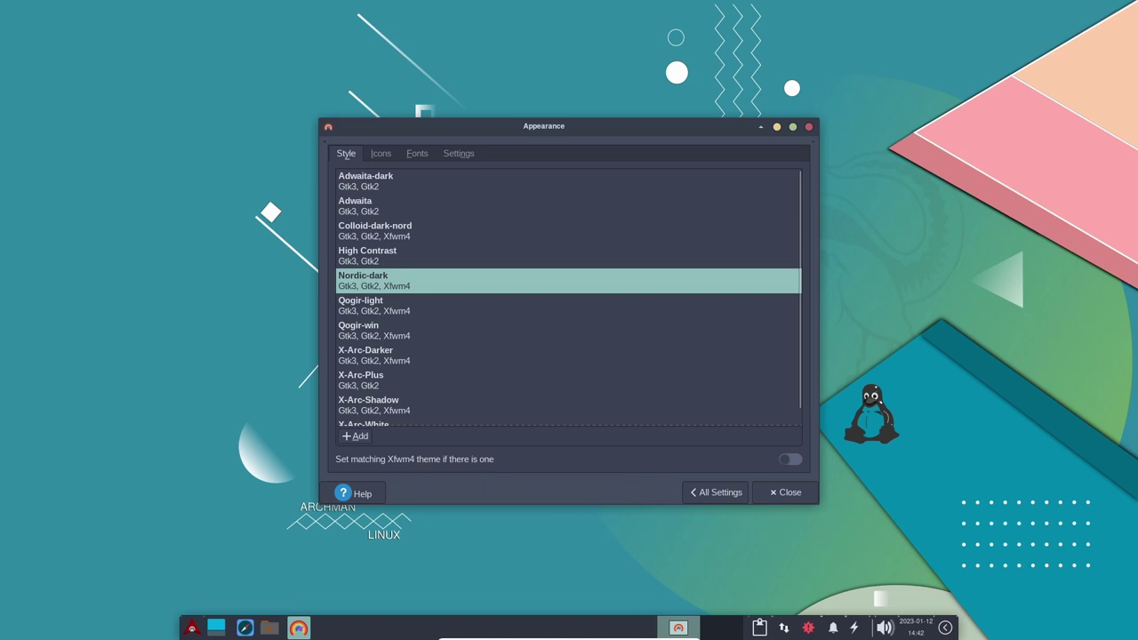
left_click(380, 154)
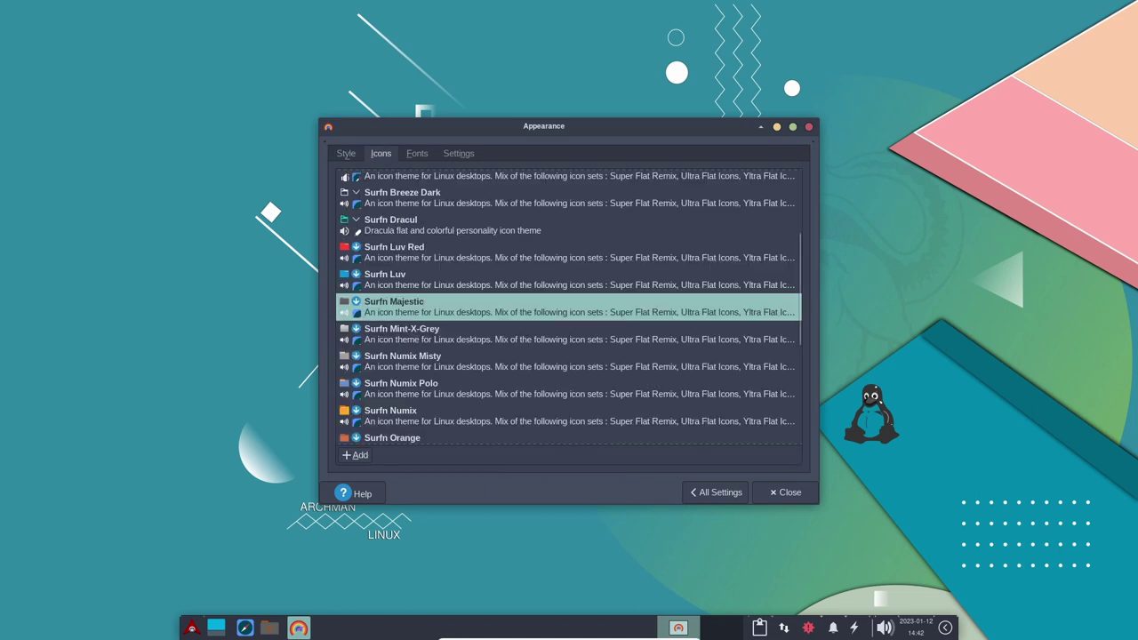
scroll(568, 307, "down", 3)
scroll(569, 307, "down", 3)
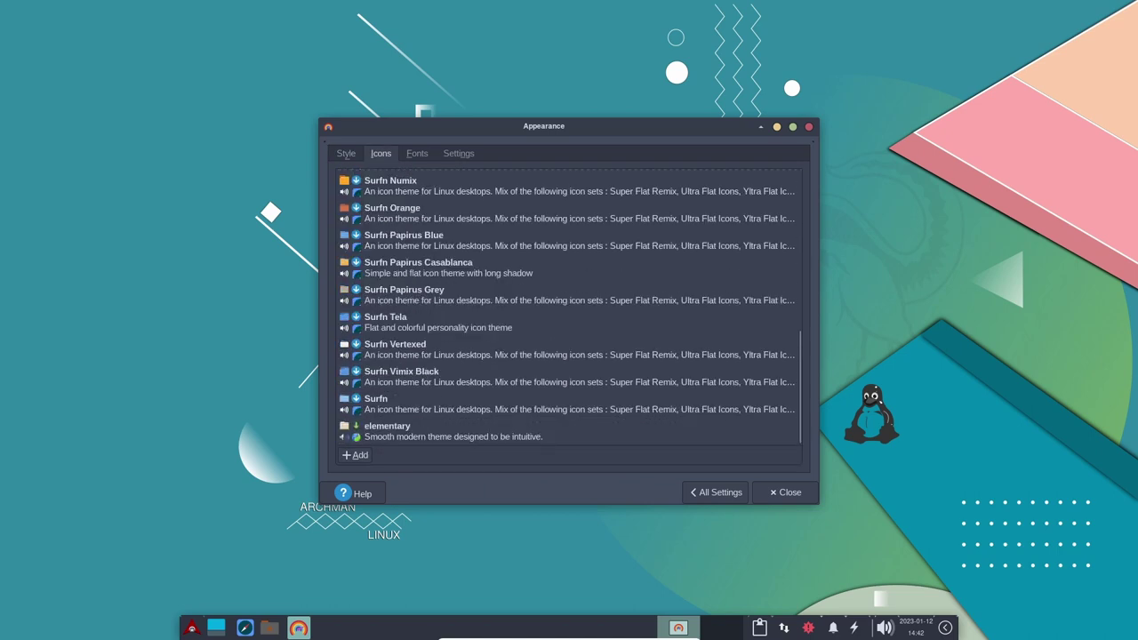
scroll(569, 307, "up", 6)
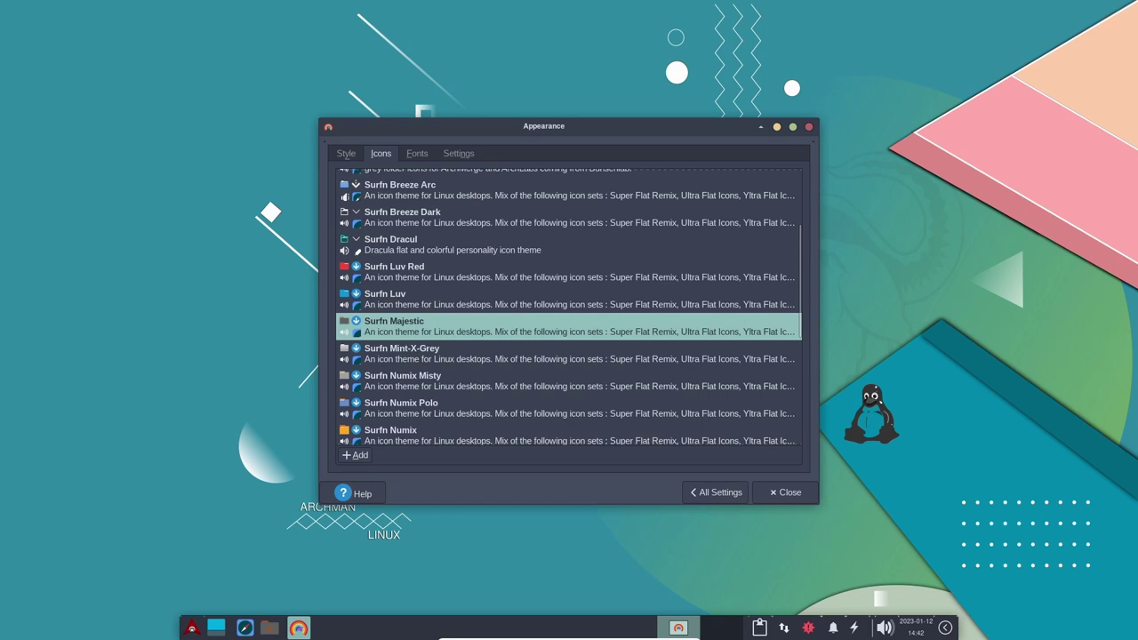
scroll(569, 308, "up", 3)
scroll(569, 307, "down", 9)
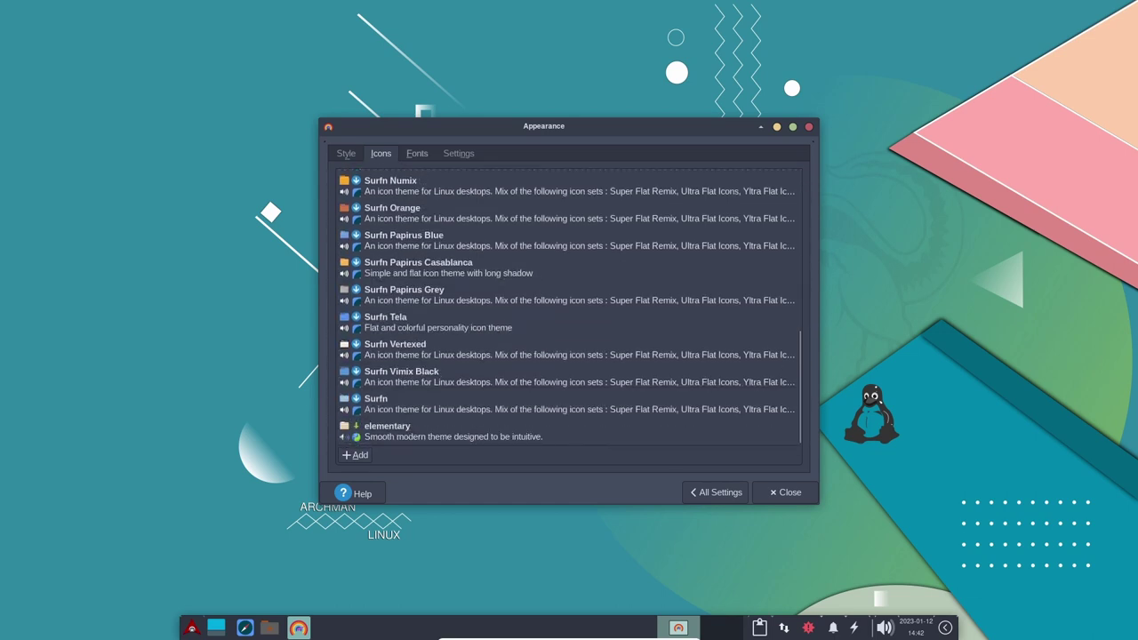
Step: View the font and general options of the Appearance settings and return to the settings overview
left_click(417, 153)
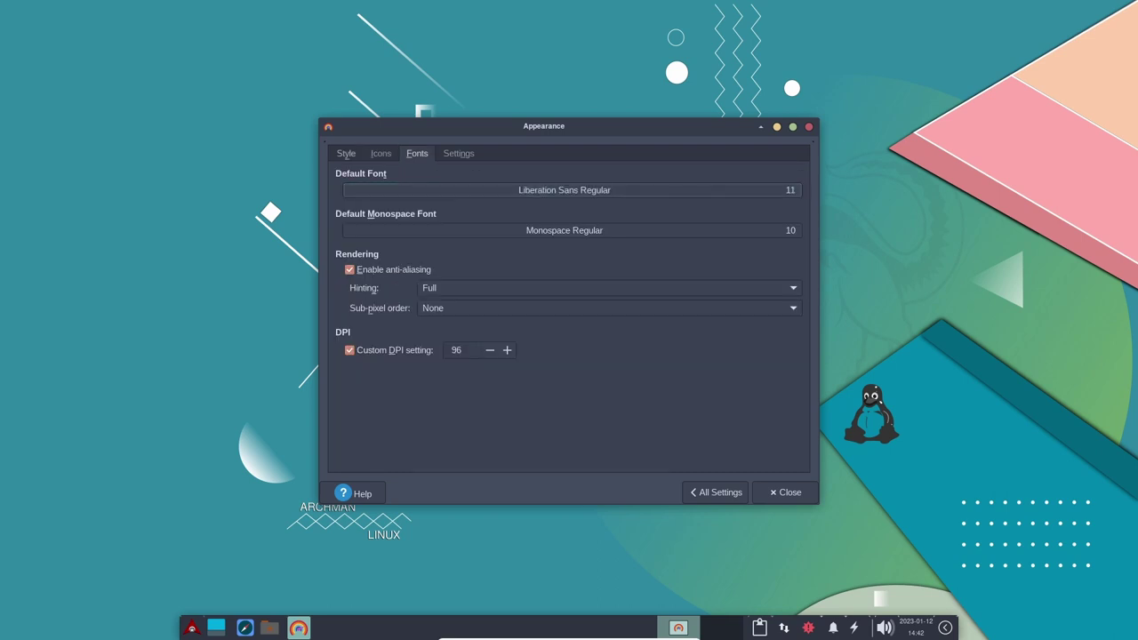
left_click(458, 153)
left_click(346, 152)
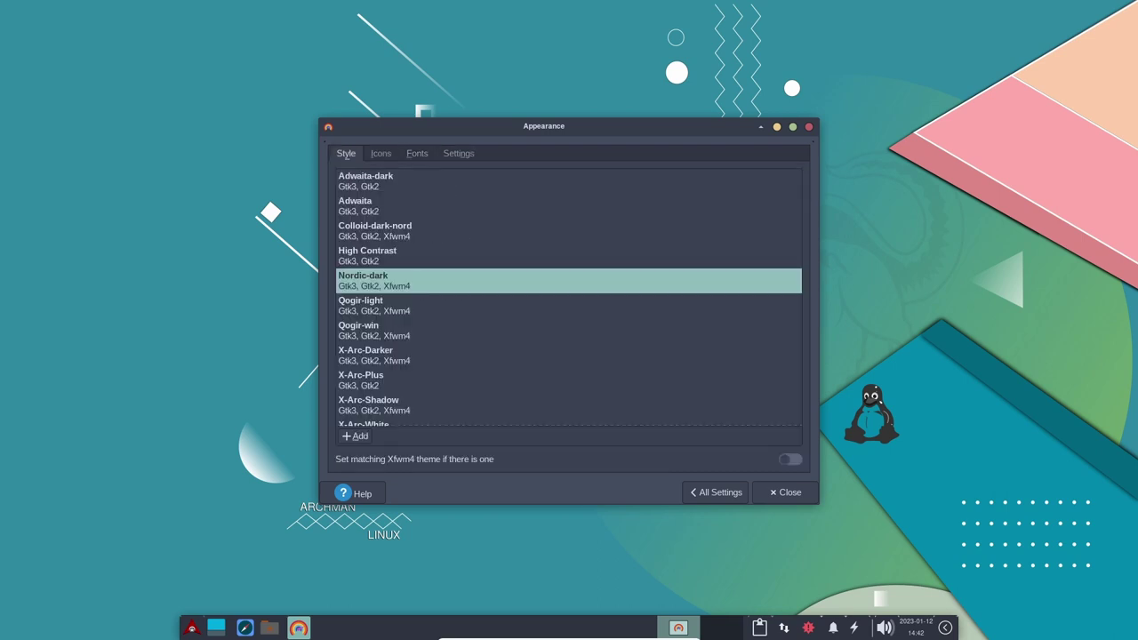
left_click(716, 491)
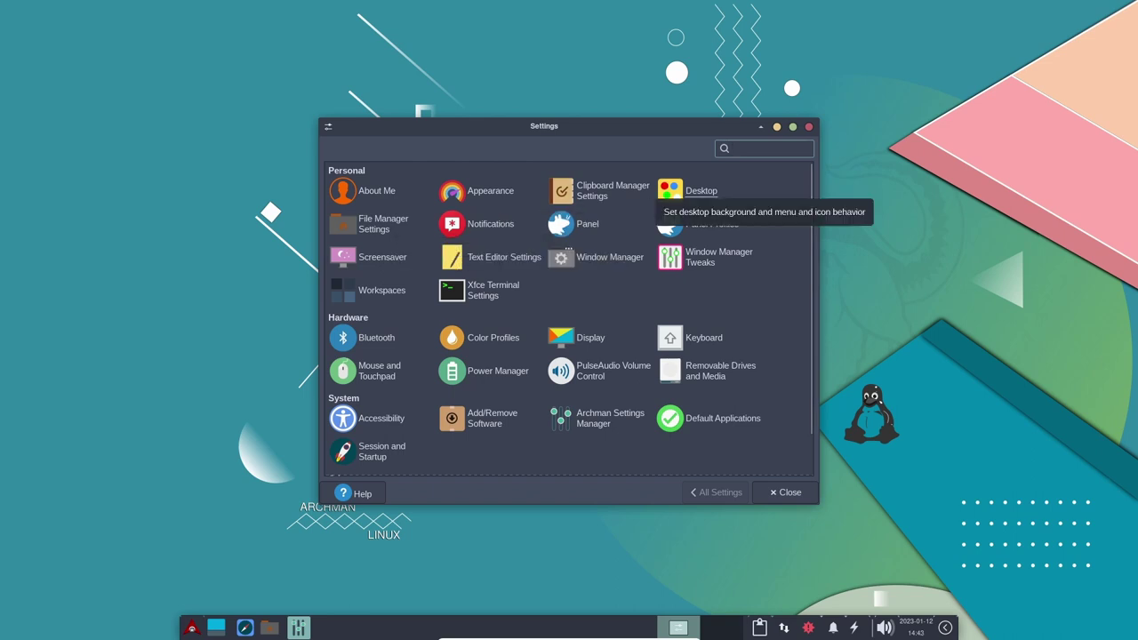
Step: Examine the Desktop settings, covering the available wallpapers, menu options and icon options, and return to the settings overview
left_click(673, 194)
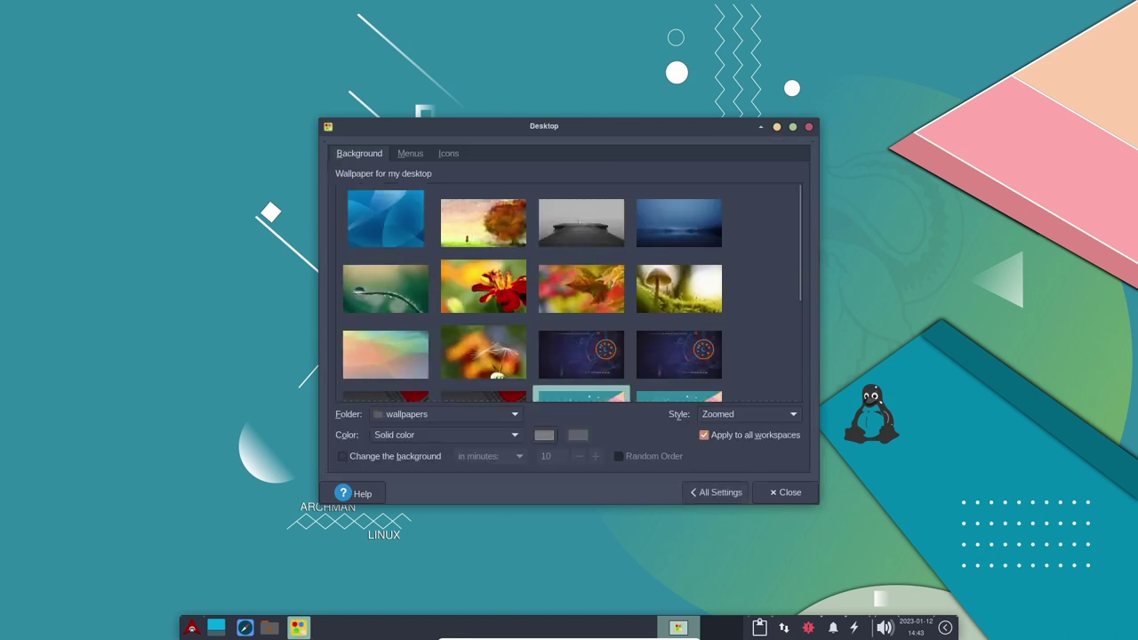
scroll(572, 291, "down", 5)
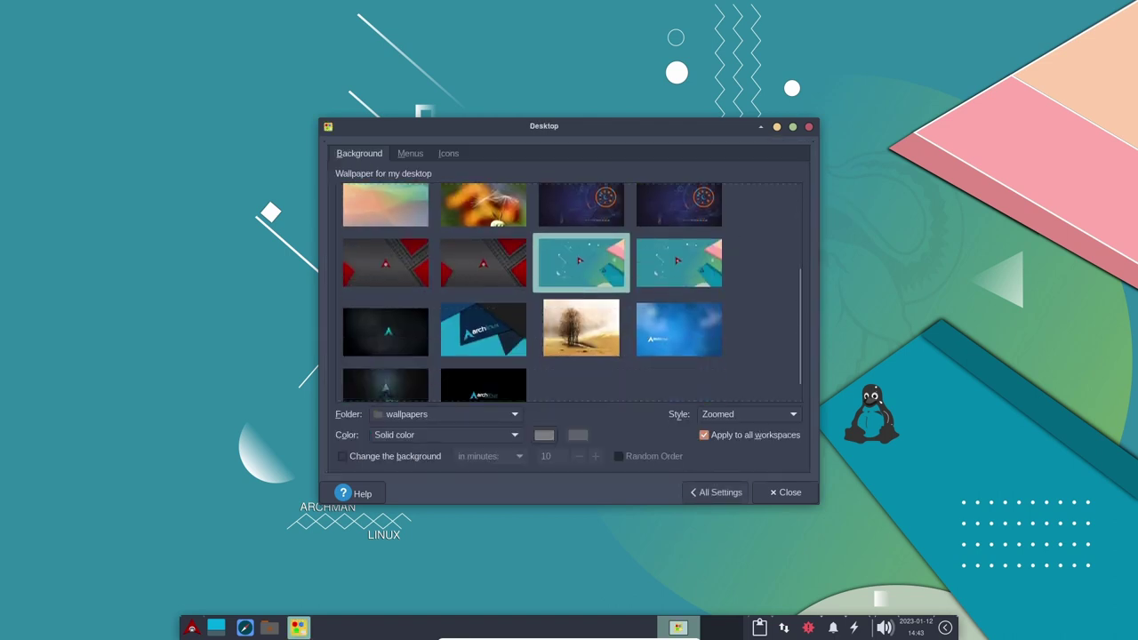
scroll(571, 291, "down", 1)
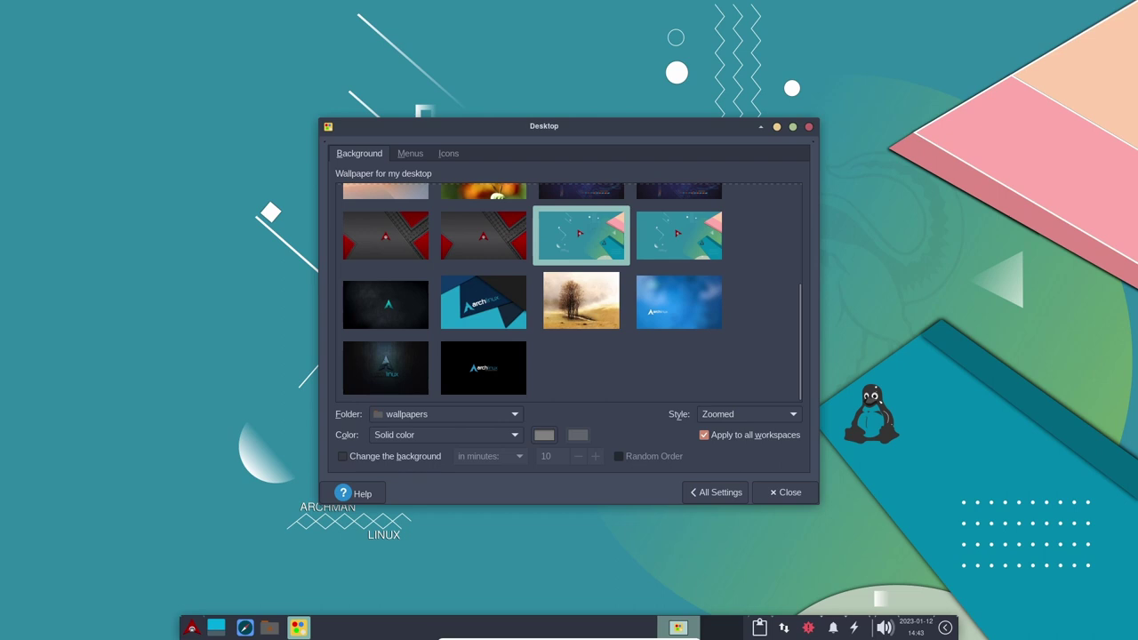
scroll(572, 292, "up", 5)
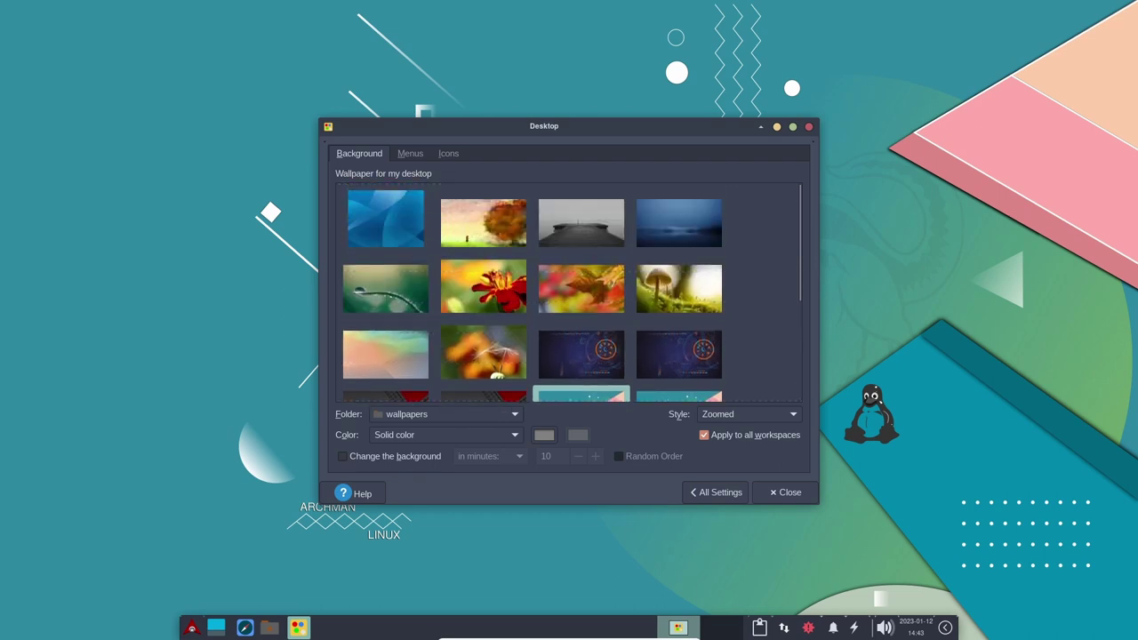
left_click(409, 153)
left_click(448, 153)
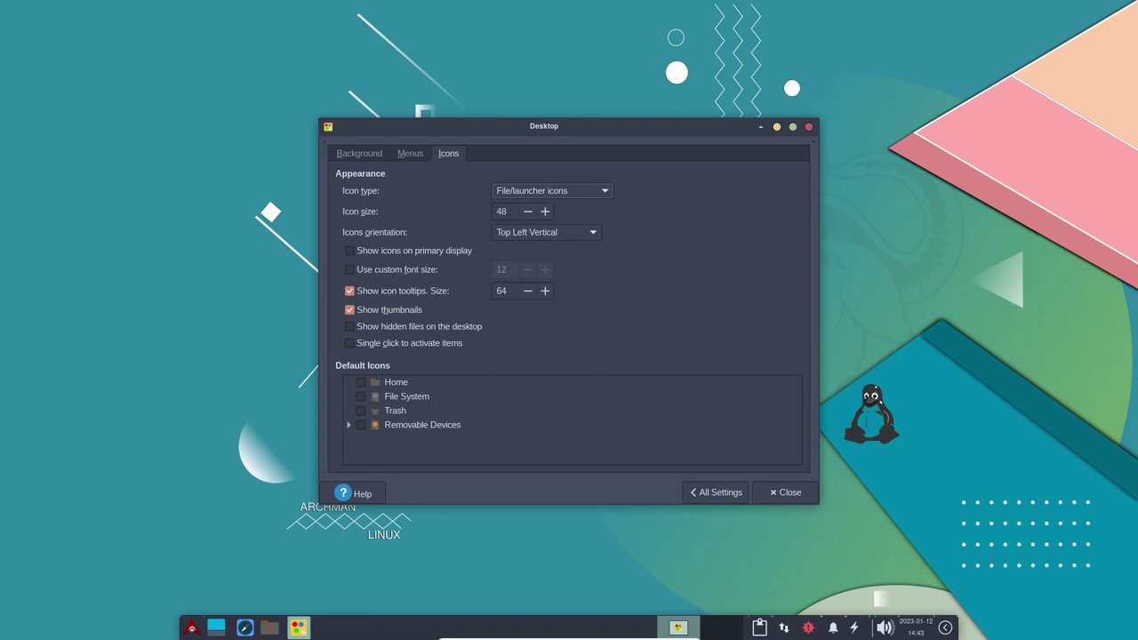
left_click(359, 153)
left_click(715, 492)
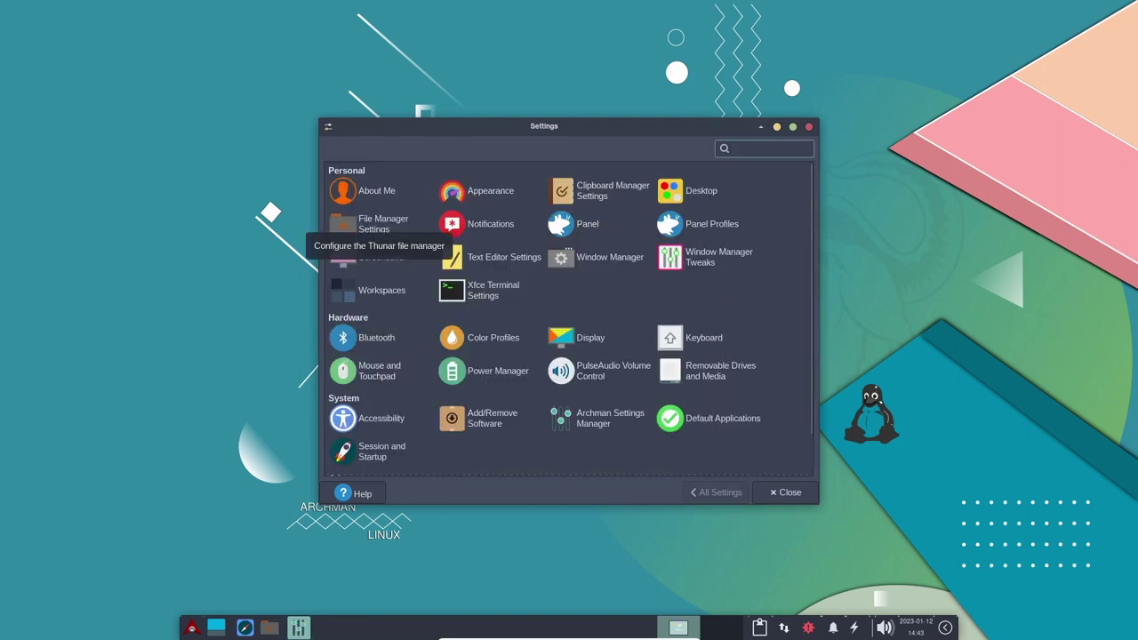
Step: Examine the File Manager preferences for side pane, behavior, advanced options and shortcuts, and close them
left_click(378, 229)
left_click(475, 156)
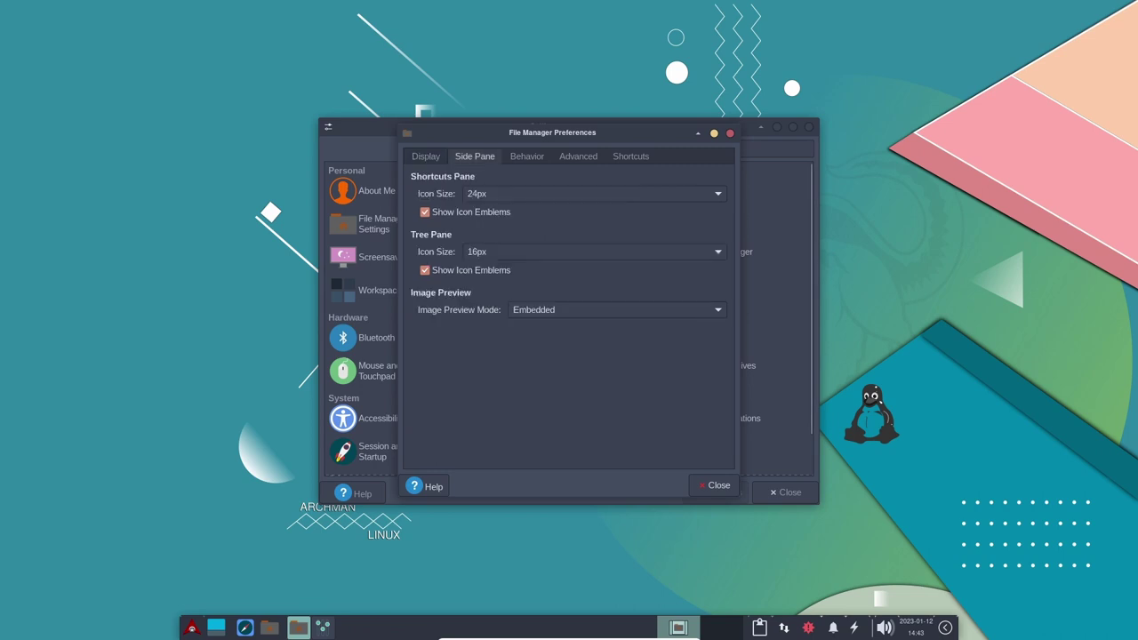
key("ctrl+Page_Down")
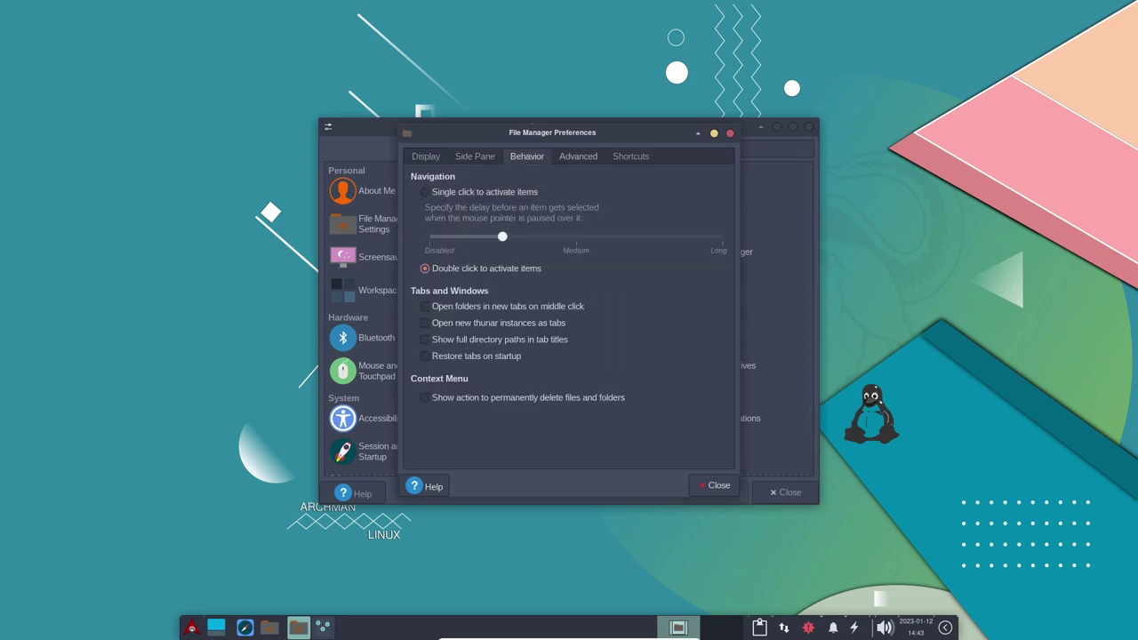
key("ctrl+Page_Down")
key("ctrl+Page_Down")
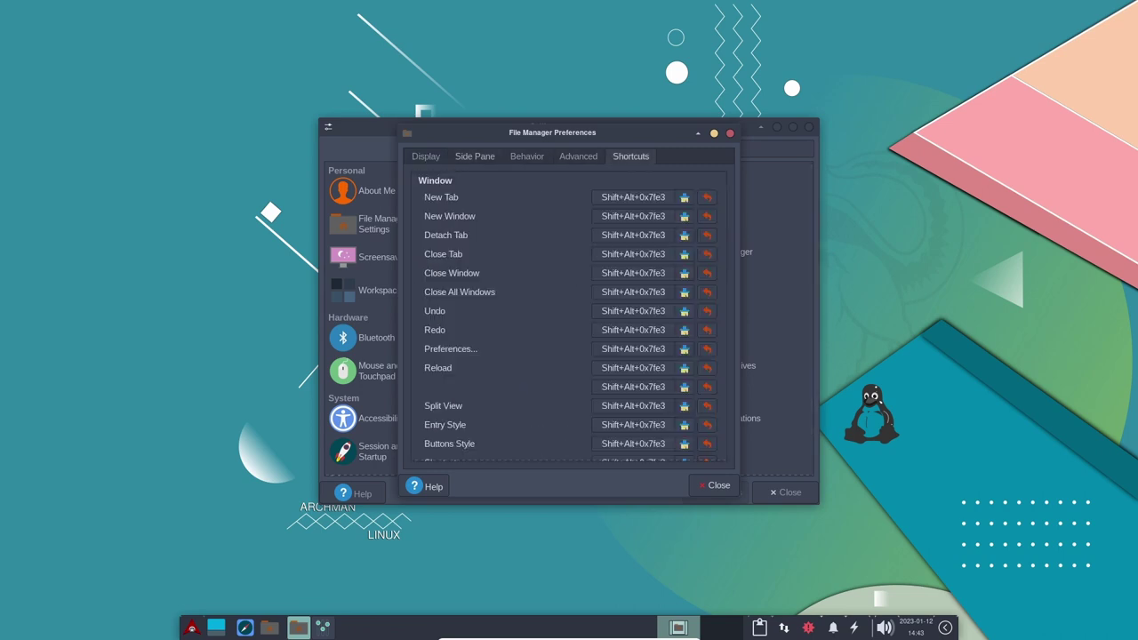
key("ctrl+Page_Down")
key("Escape")
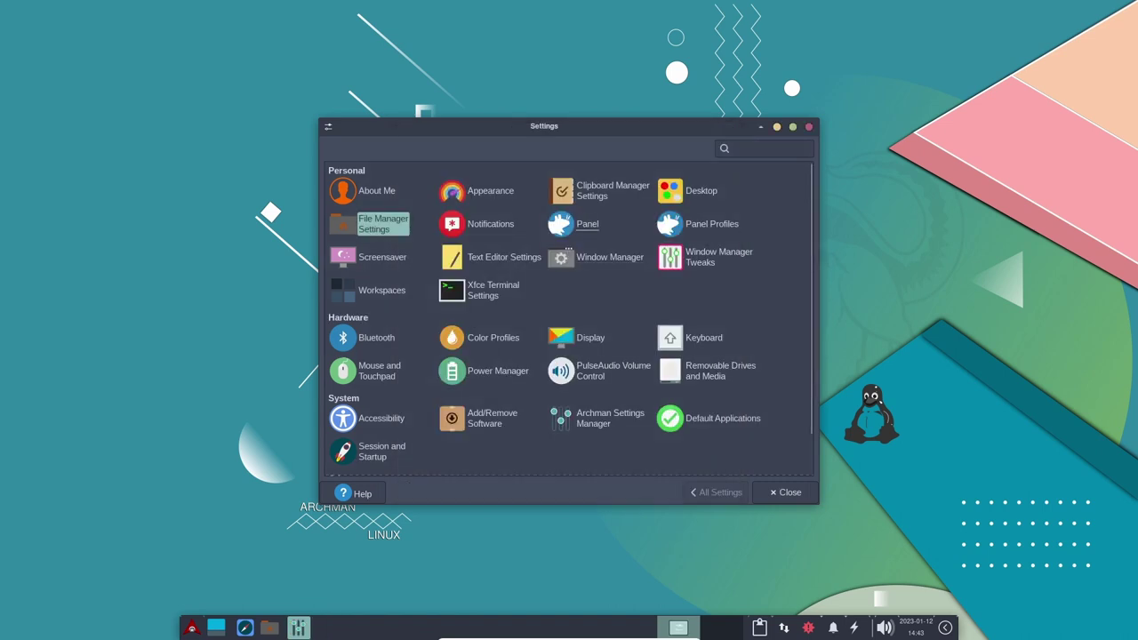
Step: Examine the appearance, items and display settings of Panel 1 and return to the settings overview
left_click(587, 224)
key("ctrl+Page_Down")
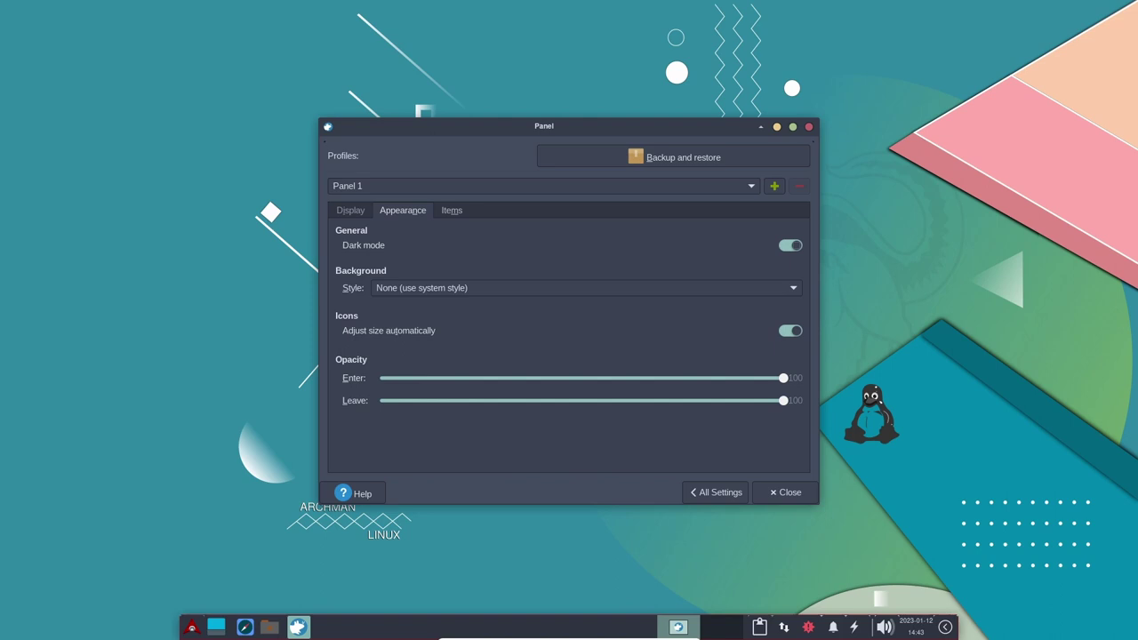
key("ctrl+Page_Down")
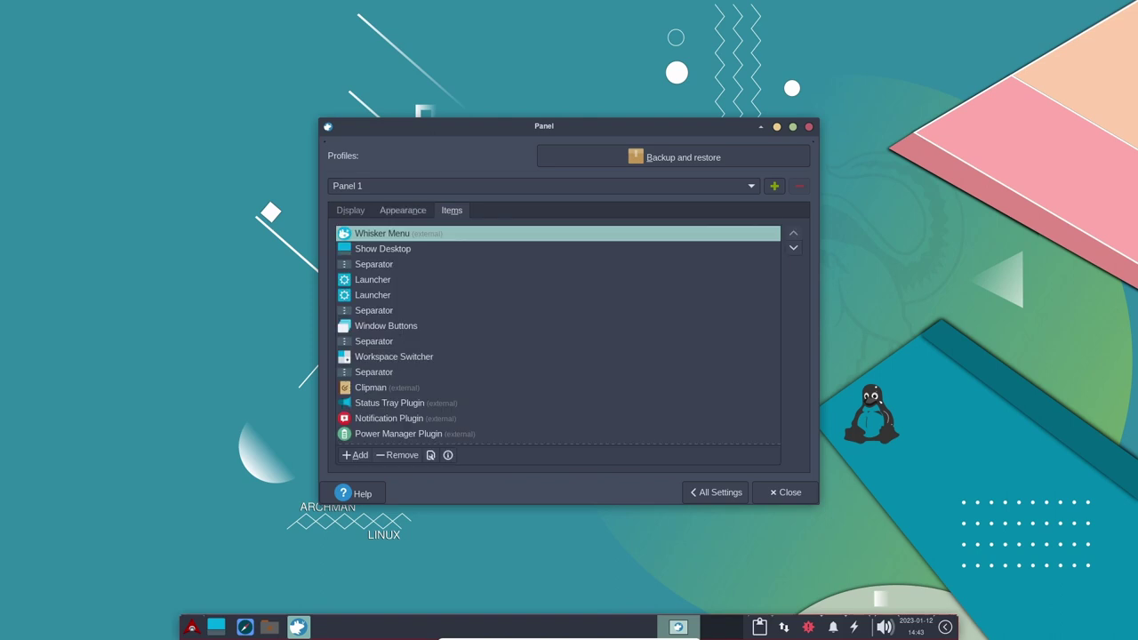
key("ctrl+Page_Up")
key("ctrl+Page_Up")
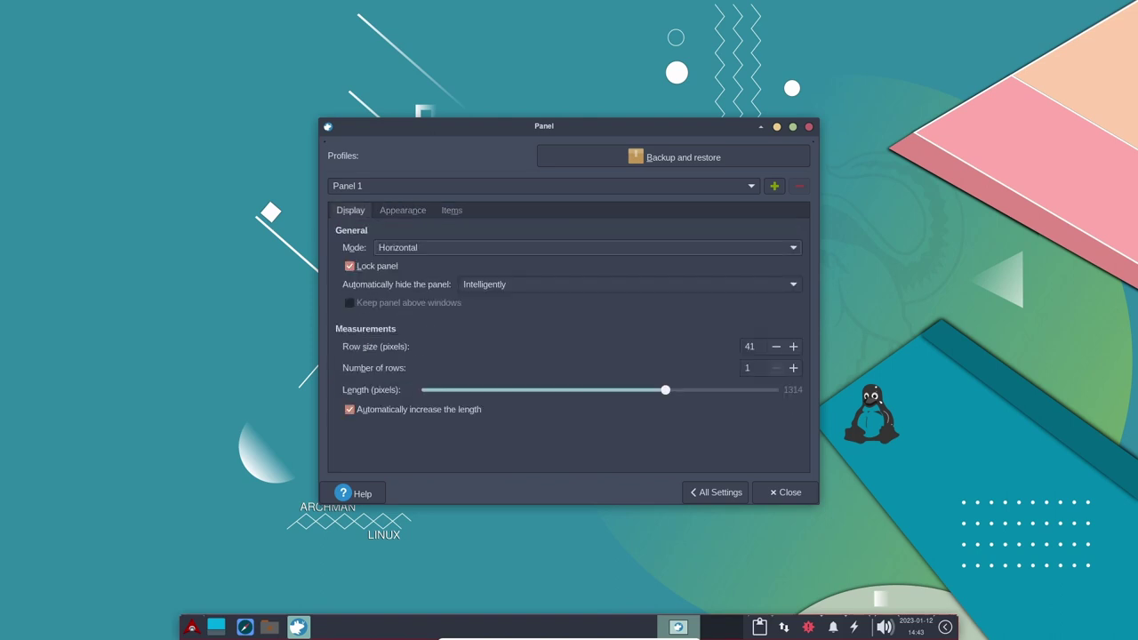
left_click(715, 492)
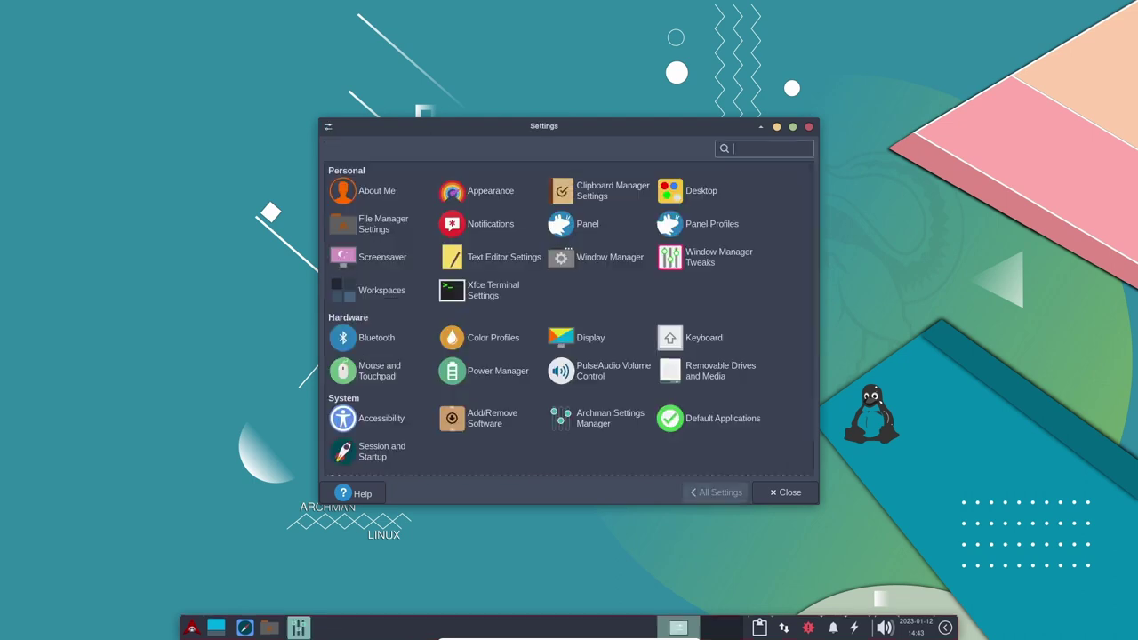
Step: Open the Display settings from the settings overview
key("Tab")
key("Right")
key("Down")
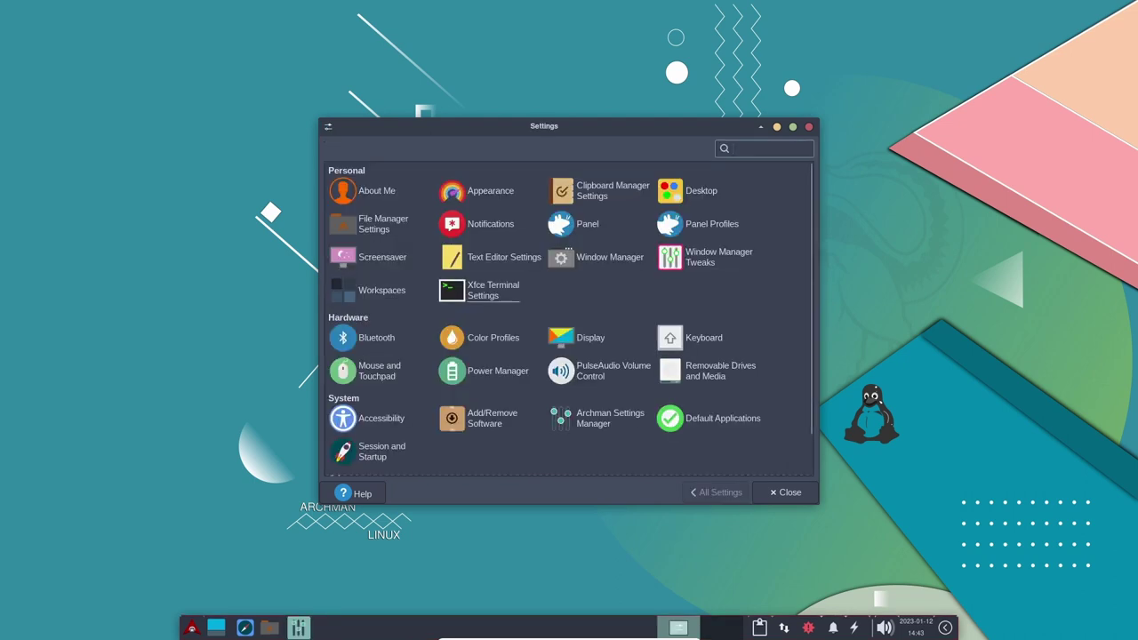
key("Tab")
key("Right")
key("Right")
key("Return")
key("shift+Tab")
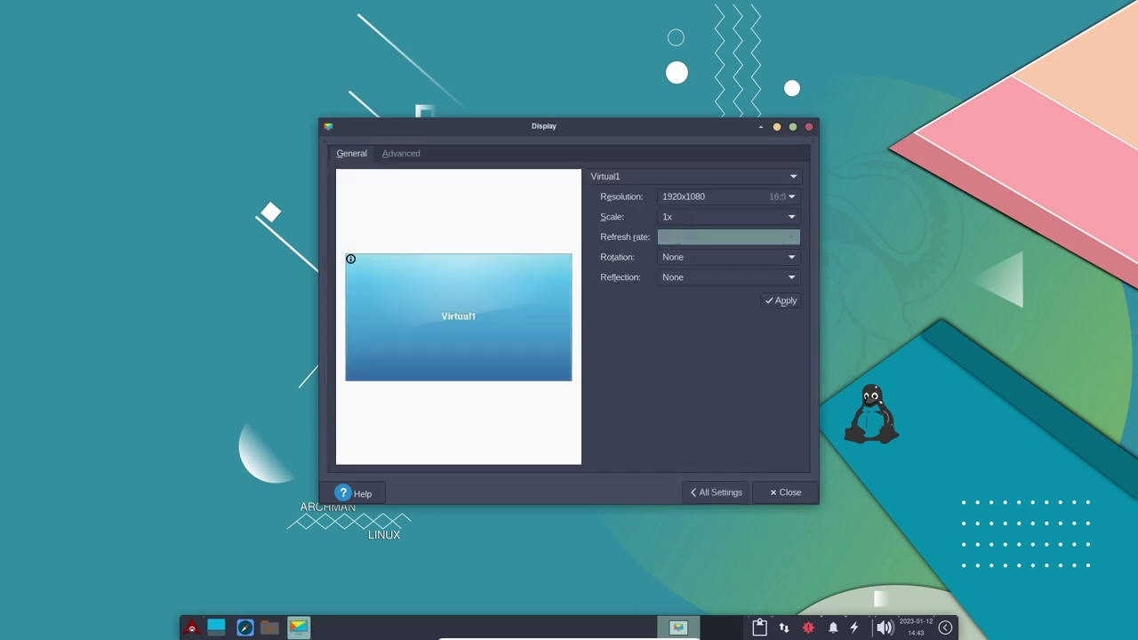
key("shift+Tab")
key("shift+Tab")
Step: Look through the list of available resolutions for Virtual1 and return to the settings overview
left_click(729, 197)
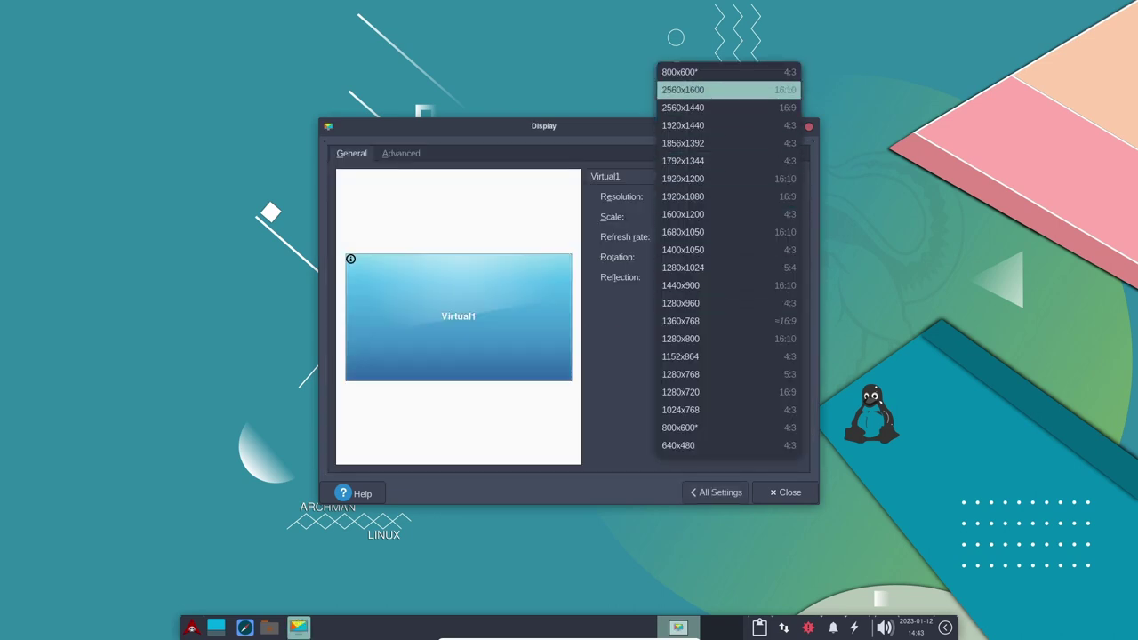
key("Down")
key("Down")
key("Down")
key("Down")
key("Down")
key("Down")
key("Down")
key("Down")
key("Down")
key("Escape")
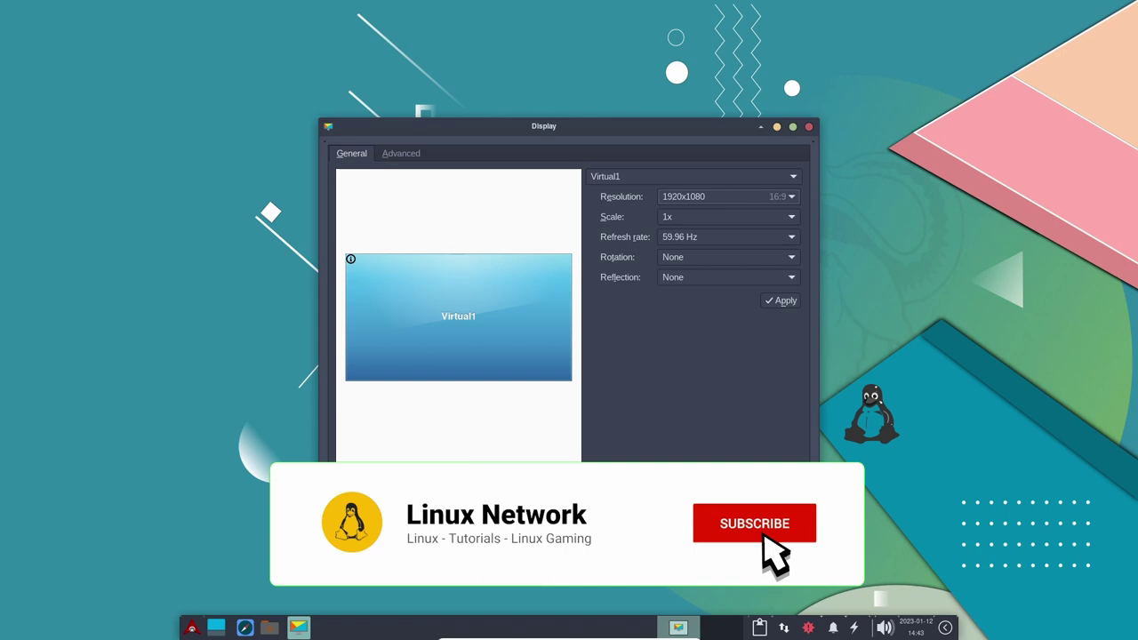
key("Escape")
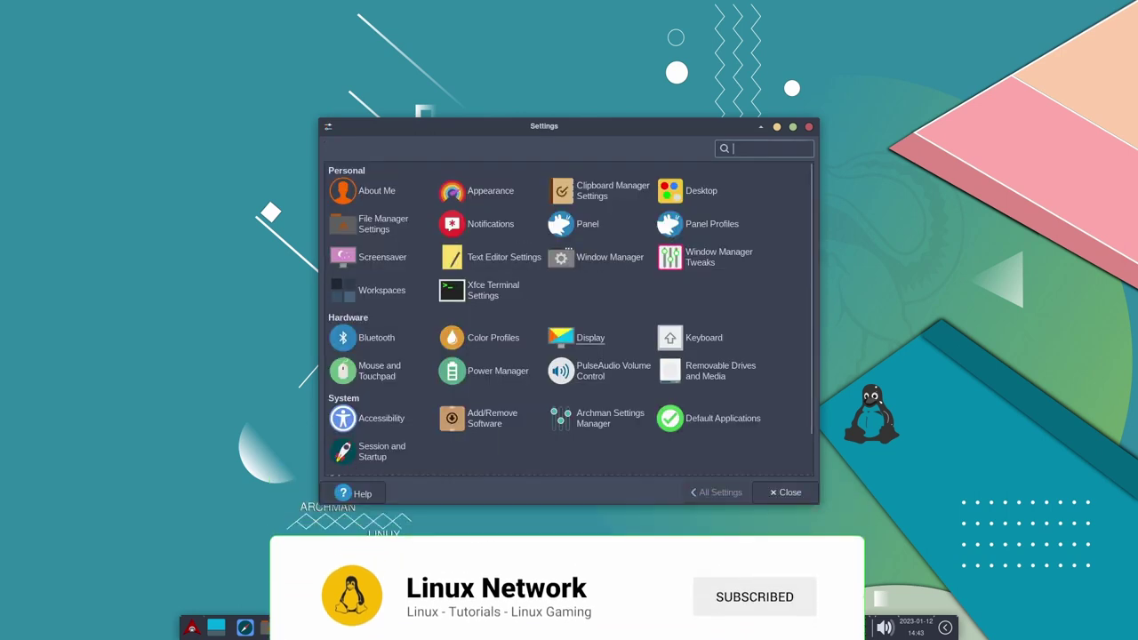
Step: Examine the Keyboard settings for behavior, application shortcuts and layout, and close the Settings window
left_click(690, 338)
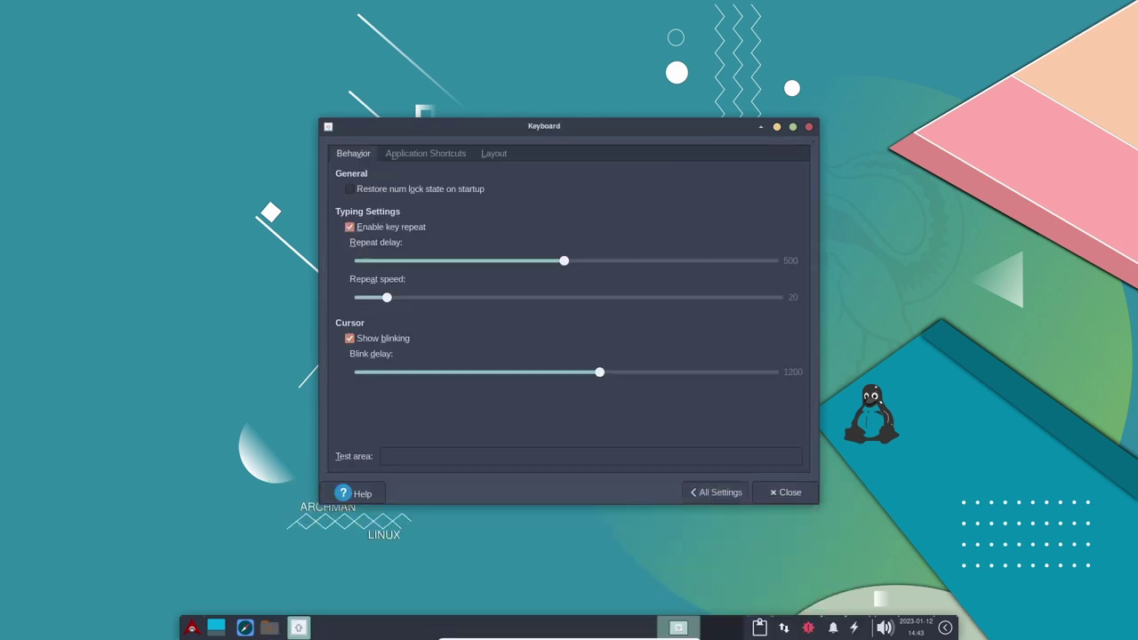
left_click(424, 154)
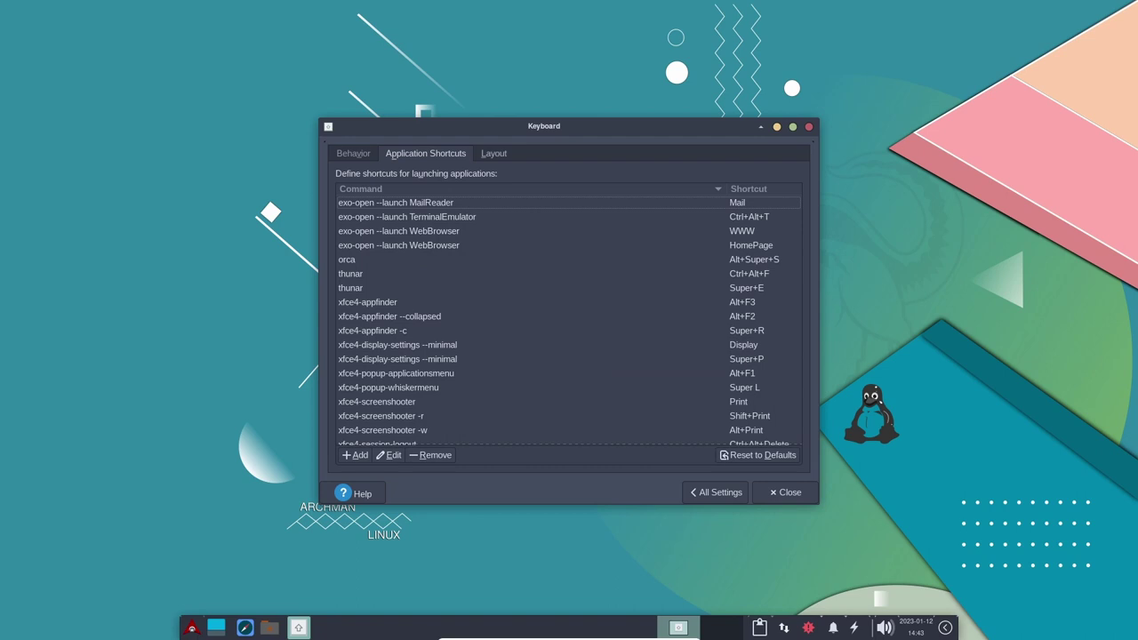
left_click(494, 154)
left_click(353, 154)
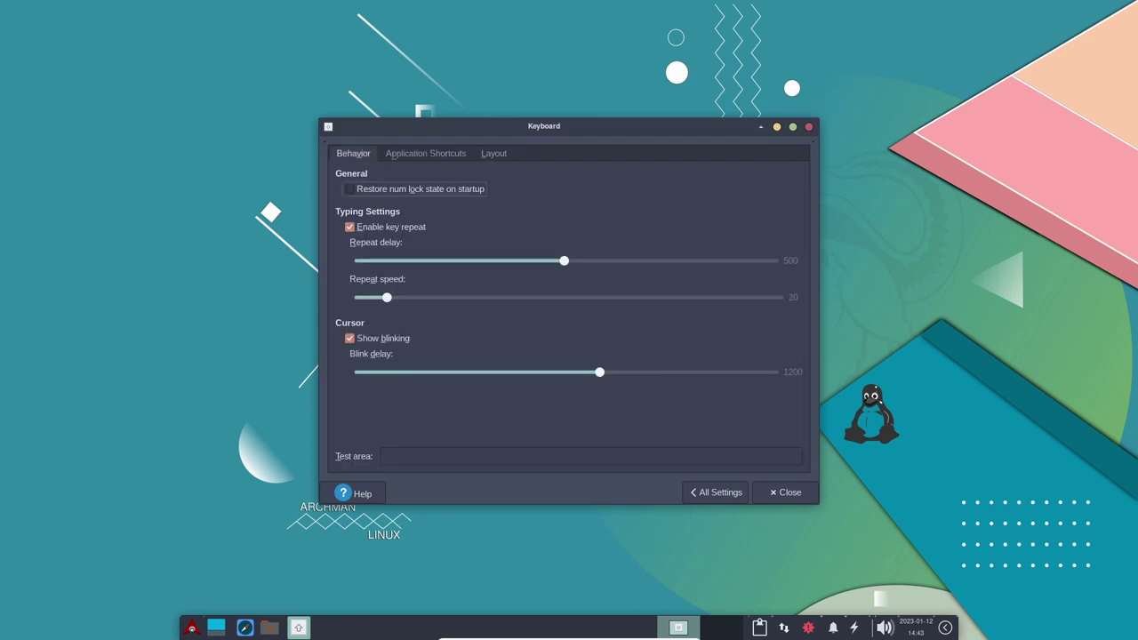
key("shift+Tab")
key("shift+Tab")
key("Return")
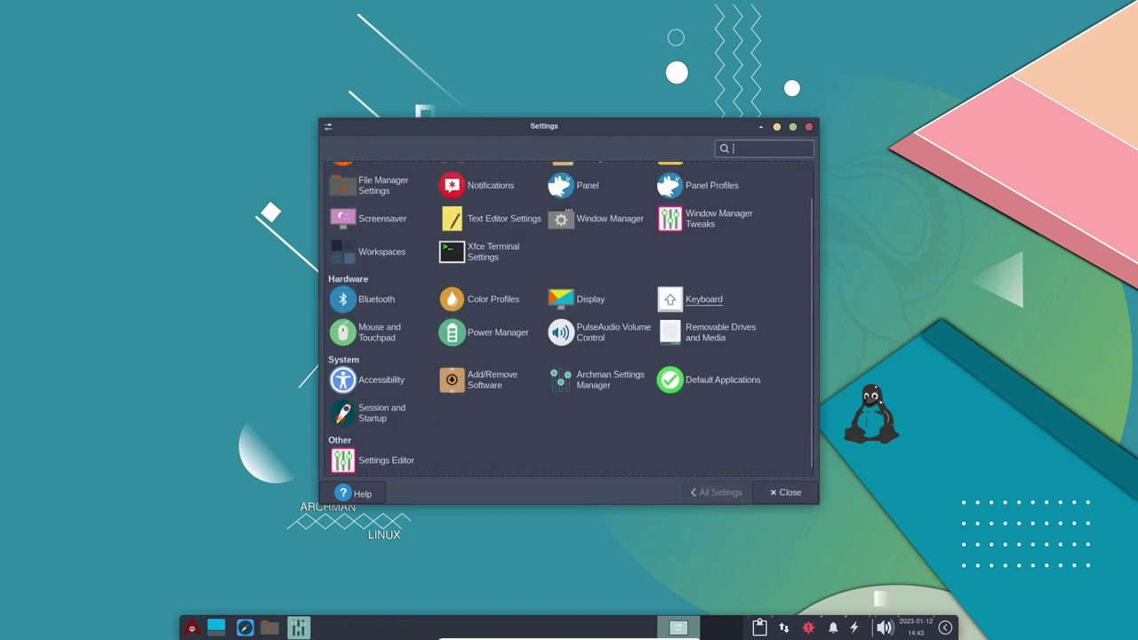
scroll(704, 299, "down", 1)
left_click(786, 492)
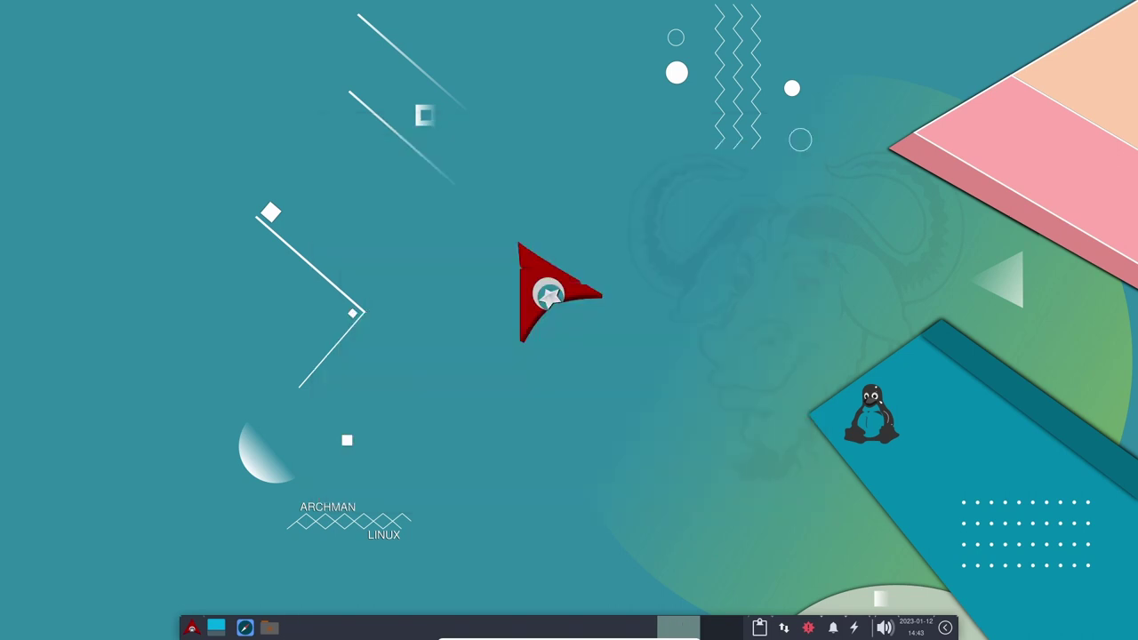
Step: Open the home folder in the file manager, view its version information in the About window, and close the file manager
left_click(270, 627)
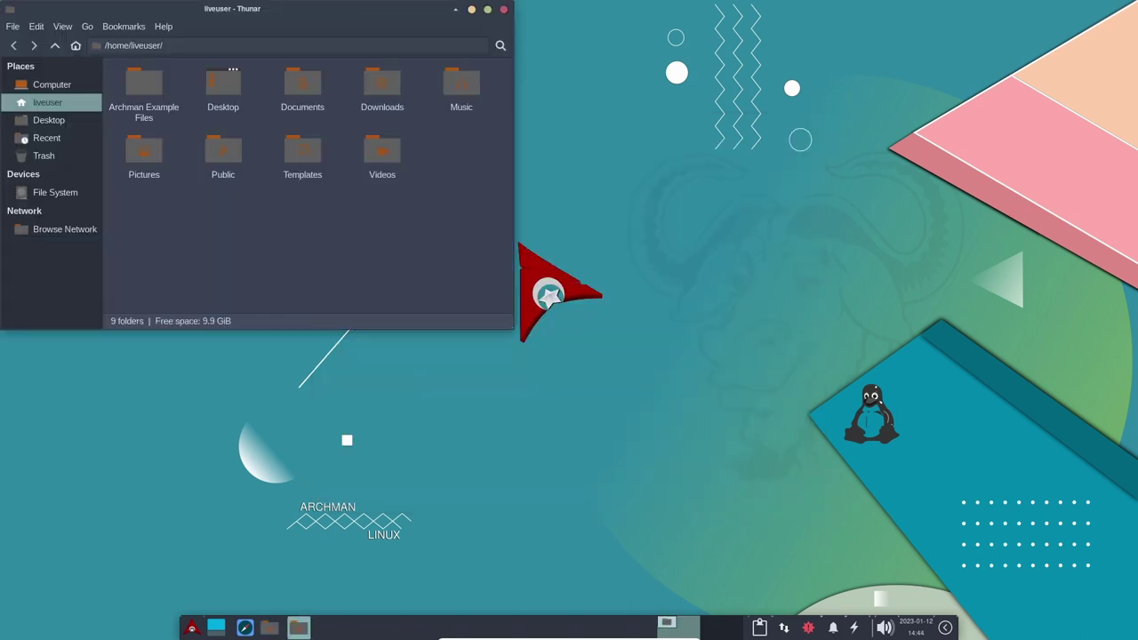
left_click_drag(285, 9, 480, 102)
left_click(359, 119)
left_click(374, 151)
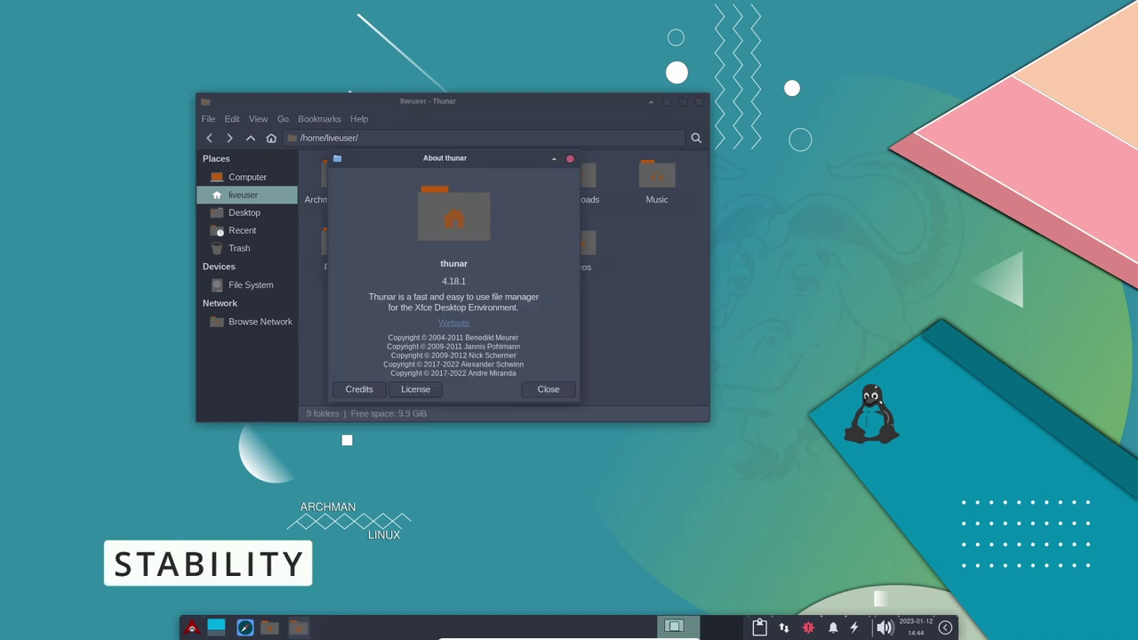
key("Escape")
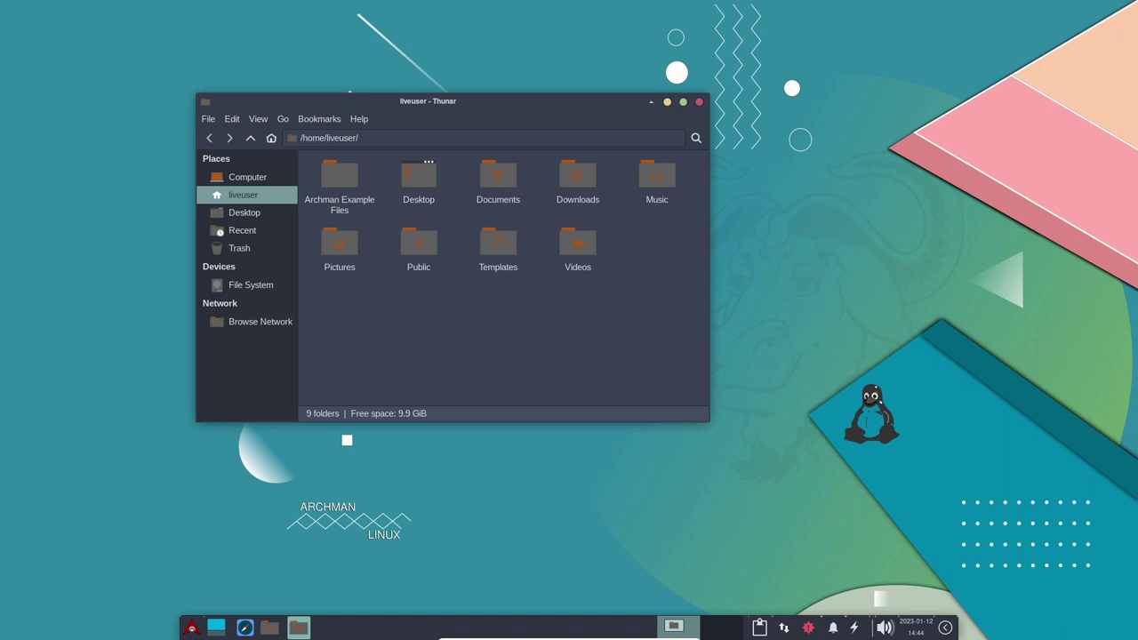
left_click_drag(709, 421, 929, 473)
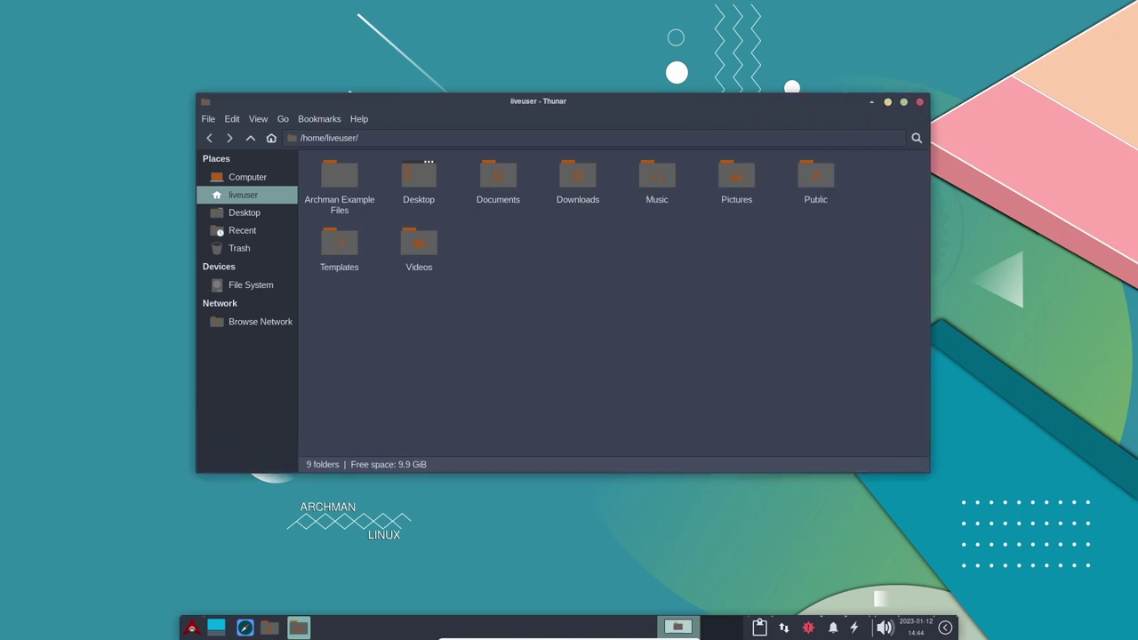
key("alt+F4")
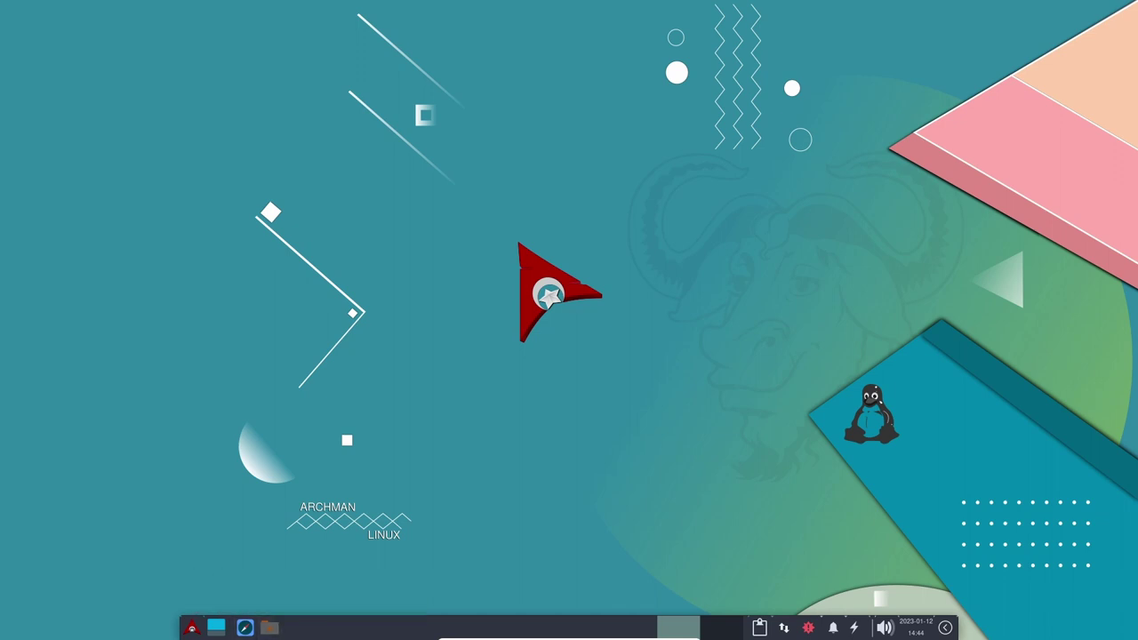
Step: View the available network connections and close the list
left_click(784, 627)
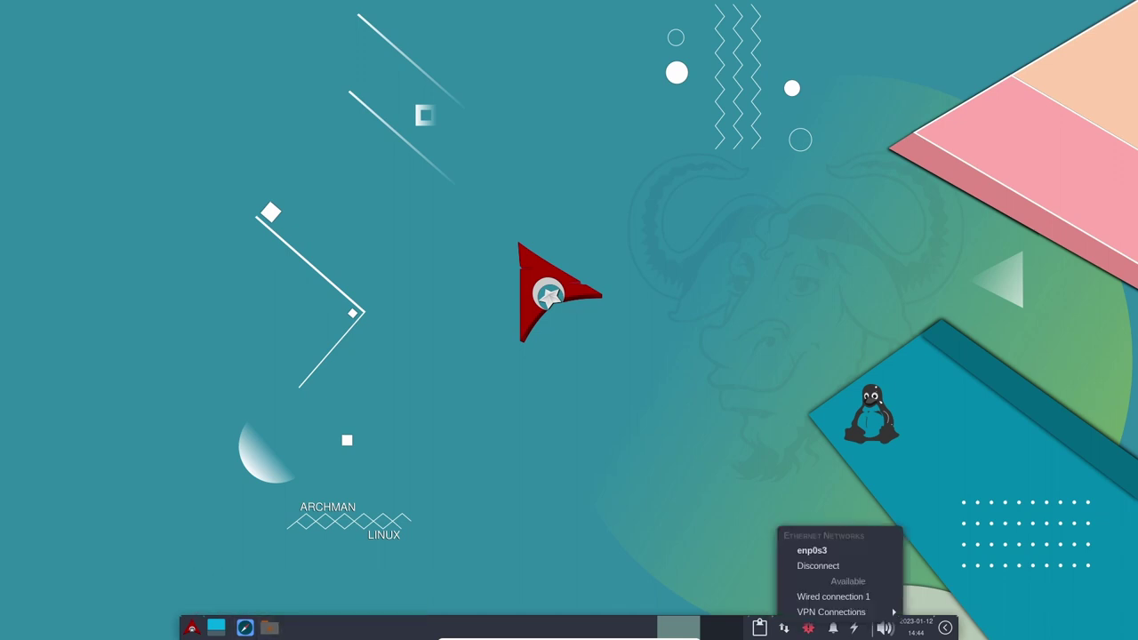
key("Escape")
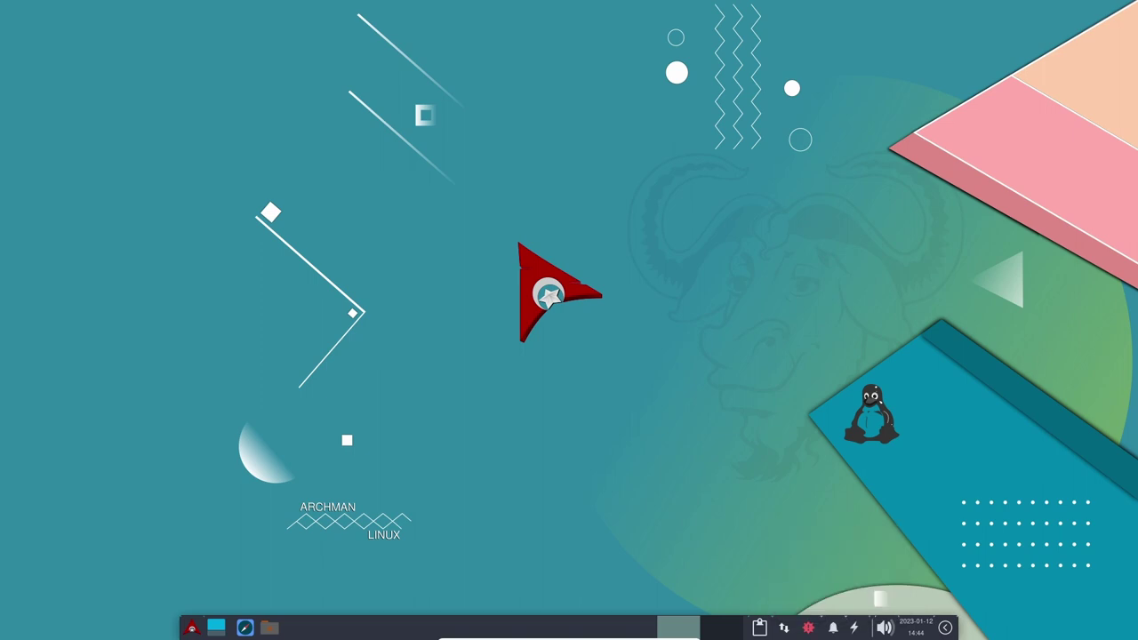
Step: View the pending package updates and the package manager's version information, and close the package manager
left_click(807, 627)
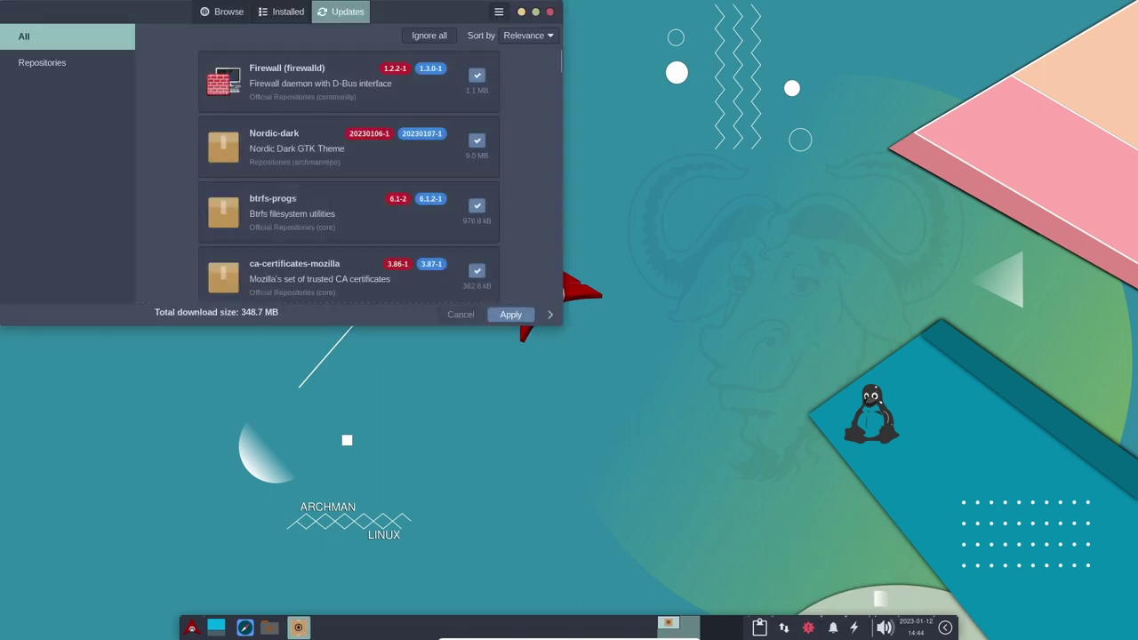
left_click(673, 74)
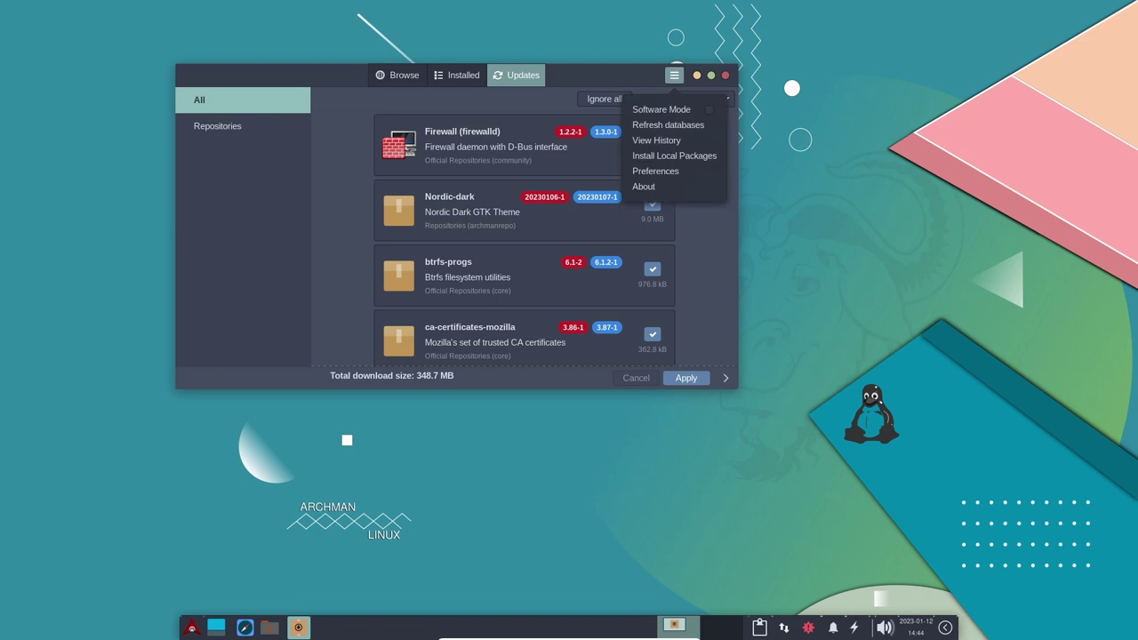
left_click(643, 186)
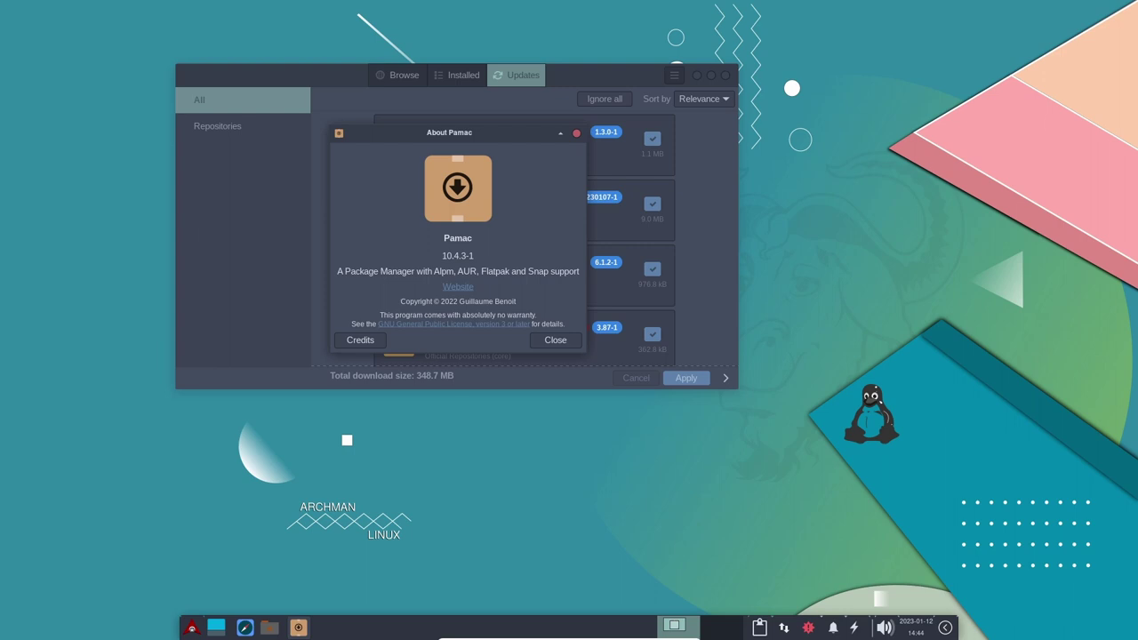
left_click(576, 133)
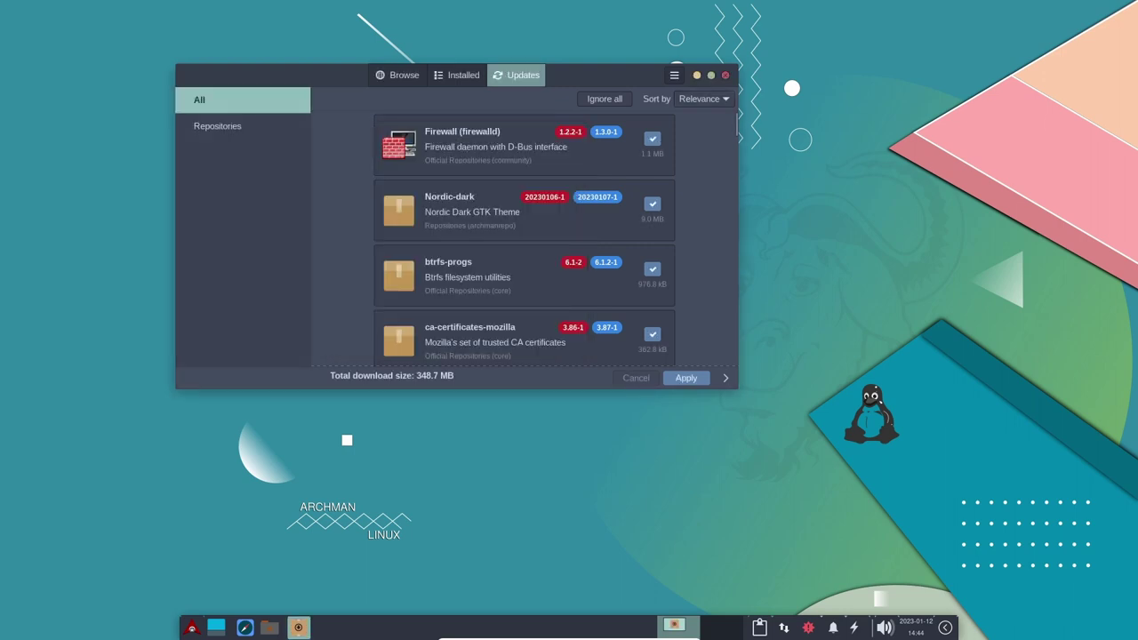
left_click(725, 75)
Step: View the audio volume controls and the session log out options, and cancel logging out
left_click(885, 628)
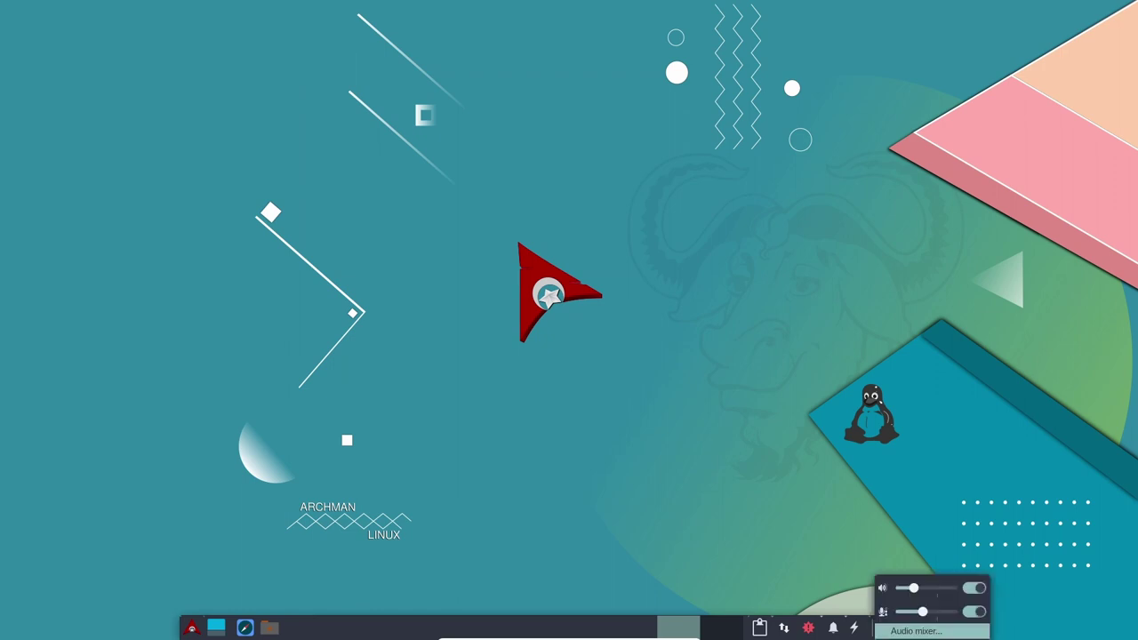
left_click(974, 588)
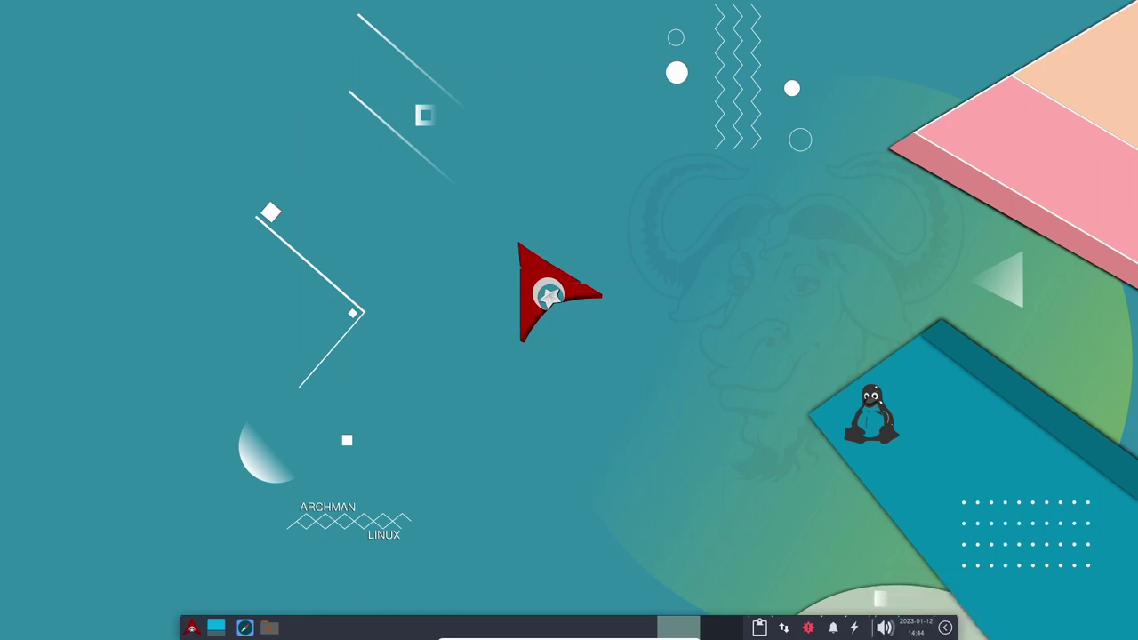
left_click(945, 627)
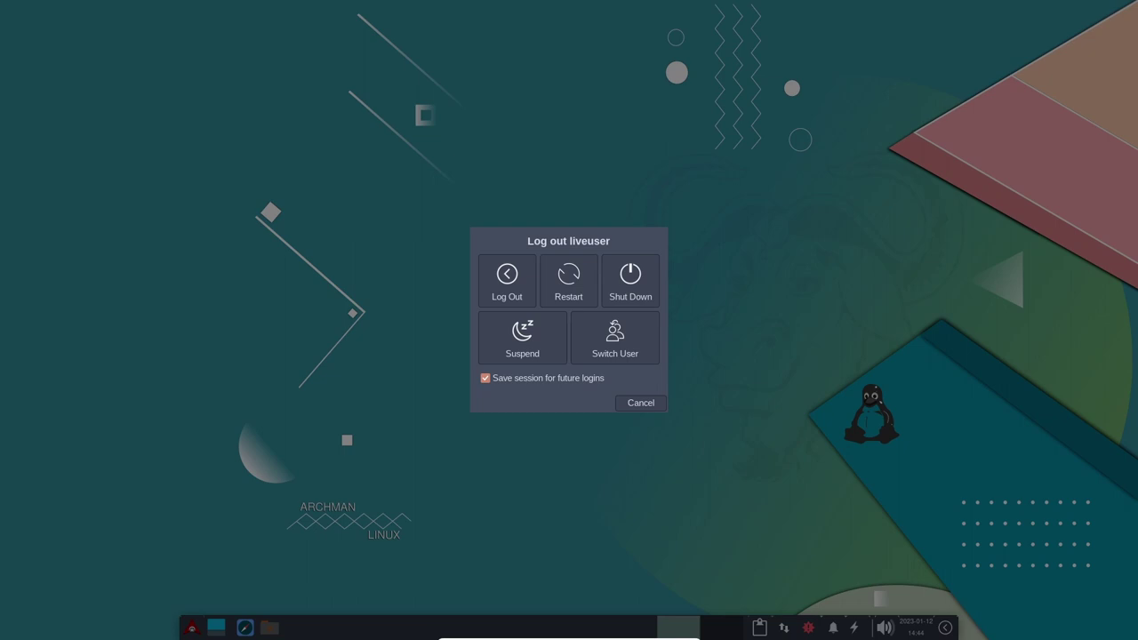
left_click(640, 404)
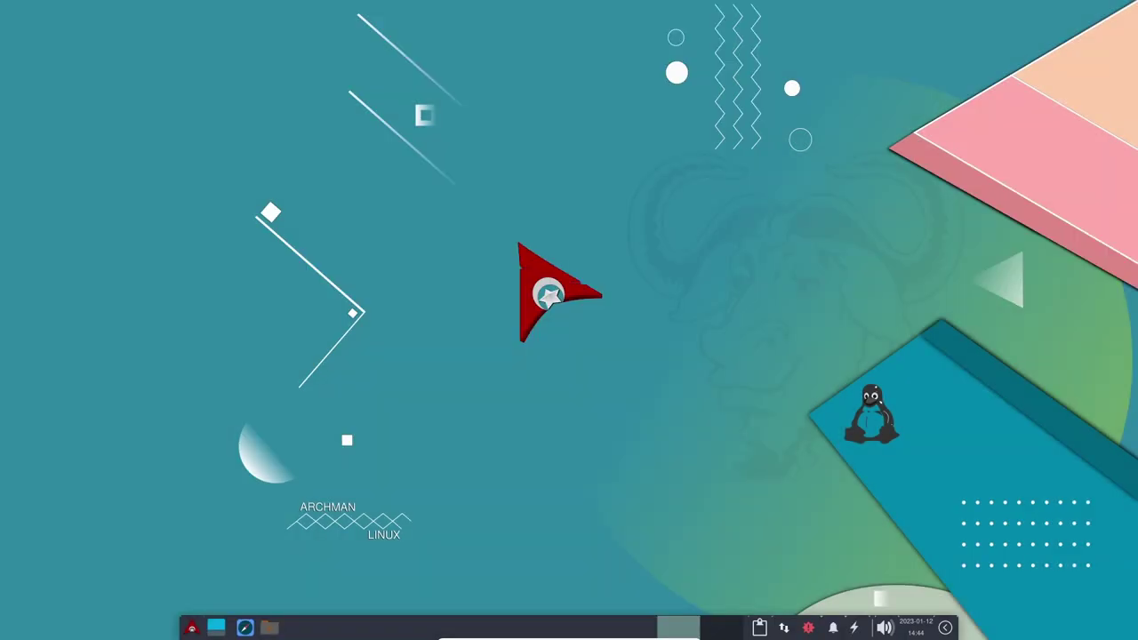
Step: Open the Desktop settings from the desktop and enlarge the window to show the whole wallpaper collection
right_click(362, 100)
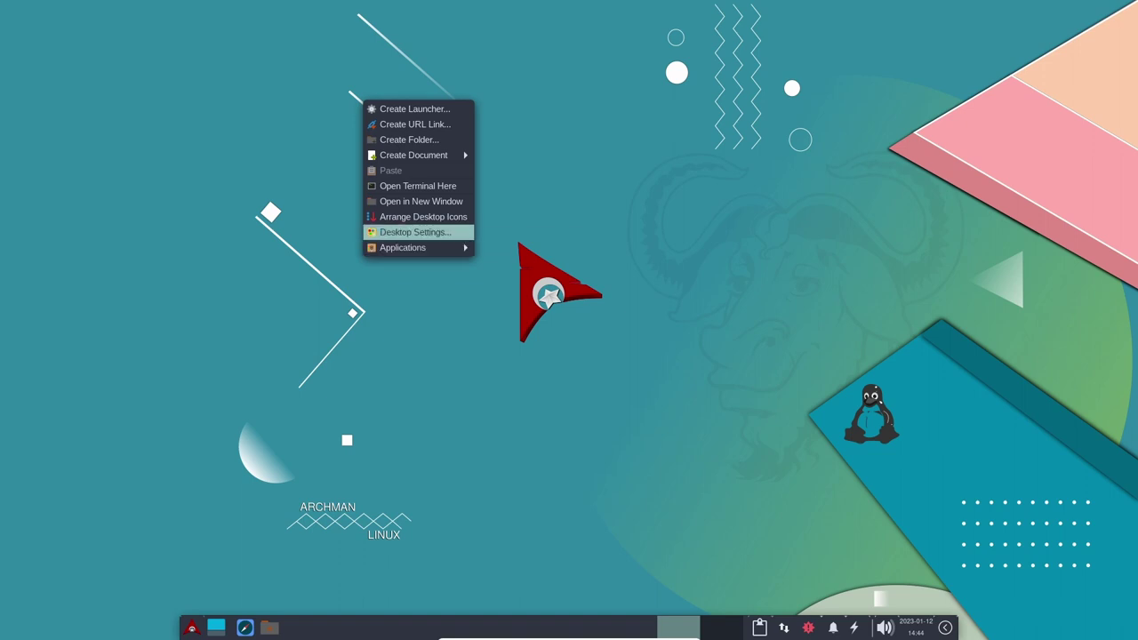
left_click(414, 232)
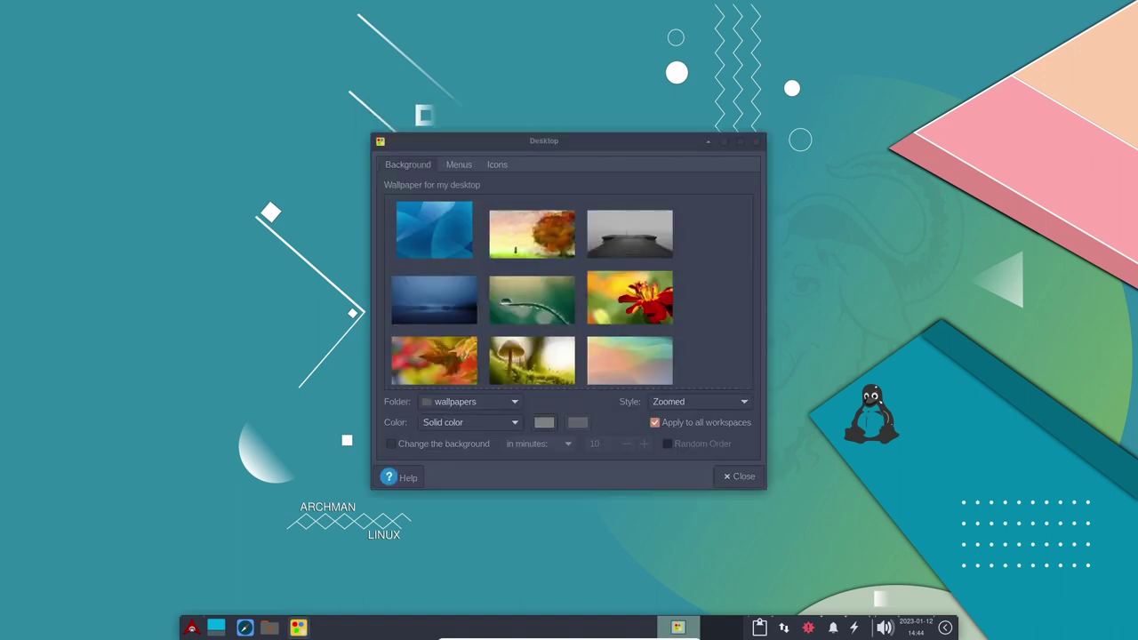
left_click_drag(765, 488, 1019, 565)
left_click_drag(756, 140, 601, 44)
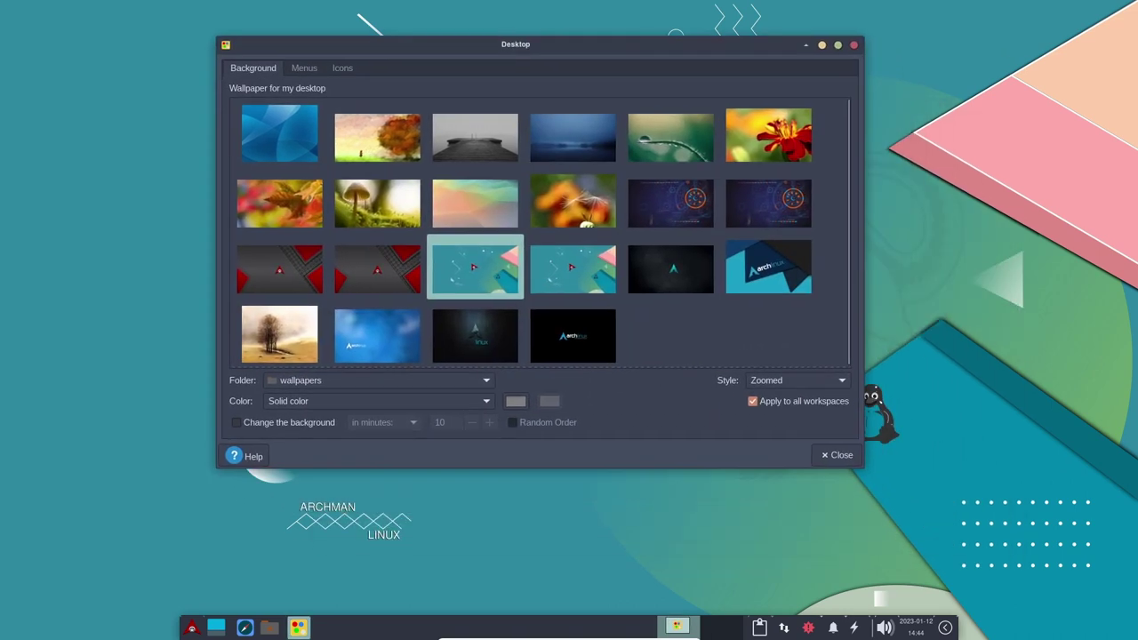
Step: Apply the dark grey and red Archman Linux wallpaper, view it on the bare desktop, and restore the Desktop settings window
left_click(279, 268)
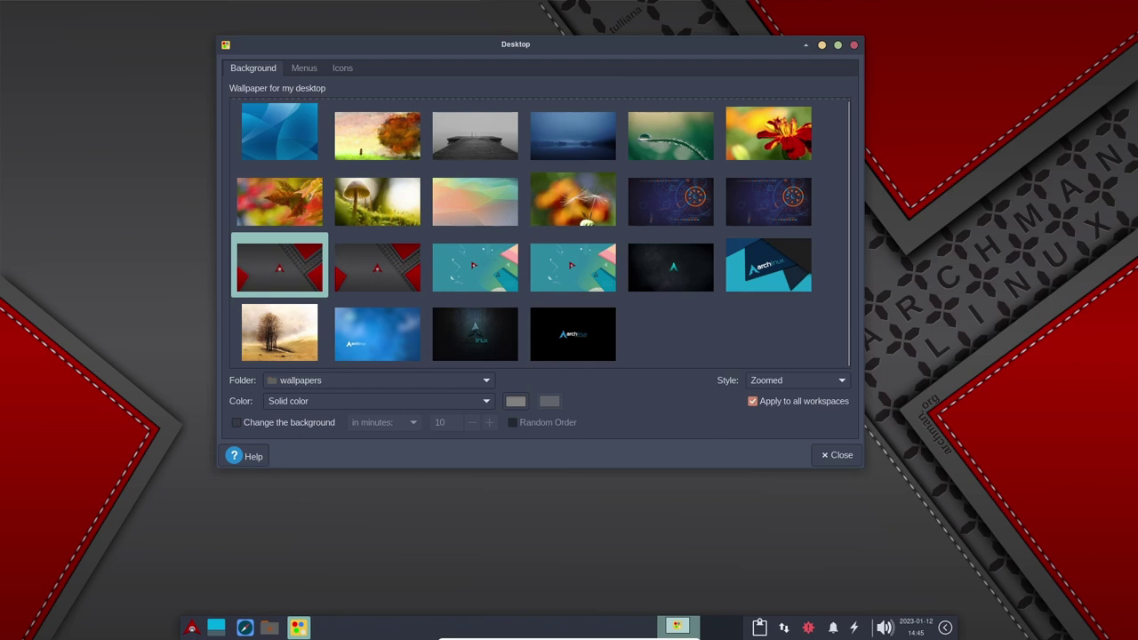
left_click(821, 45)
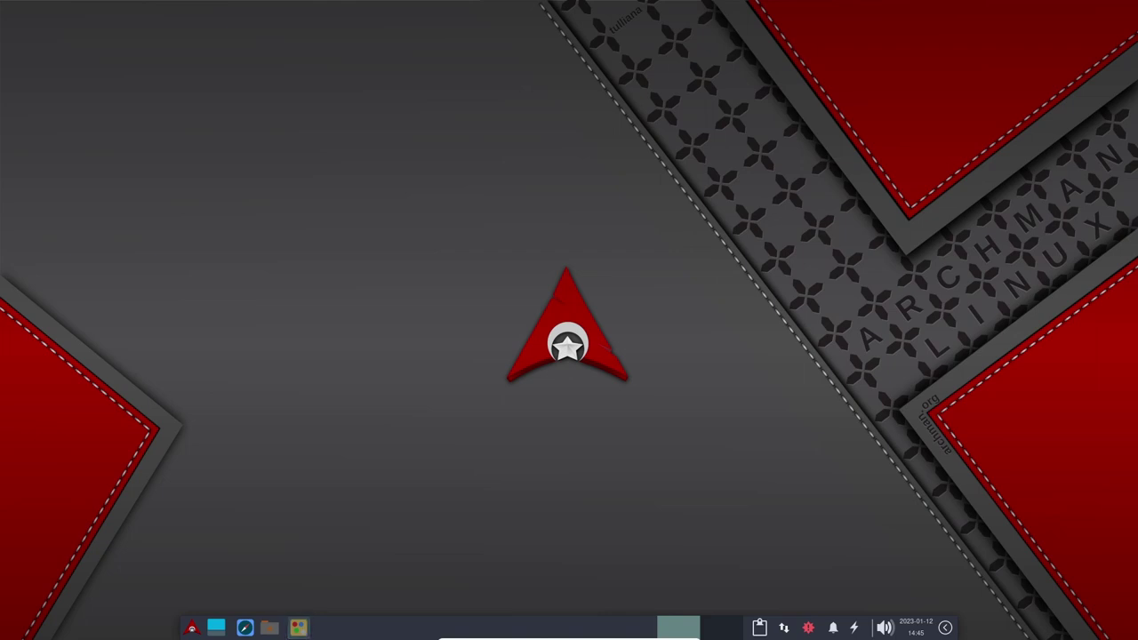
left_click(299, 628)
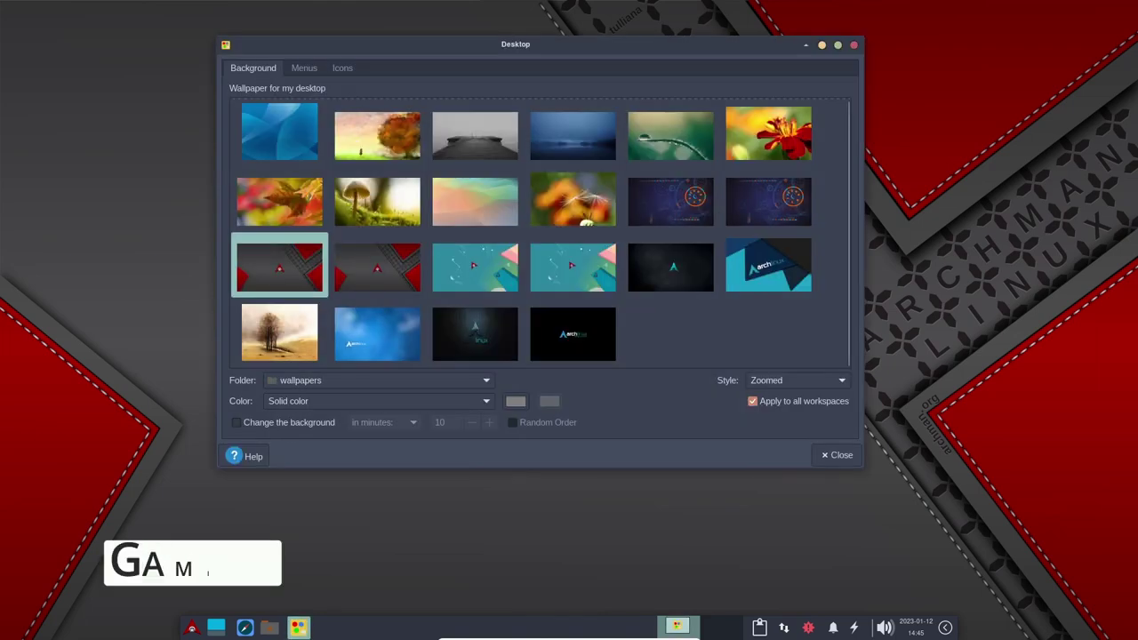
Step: Apply the black-and-white wooden pier wallpaper and close the Desktop settings
left_click(475, 138)
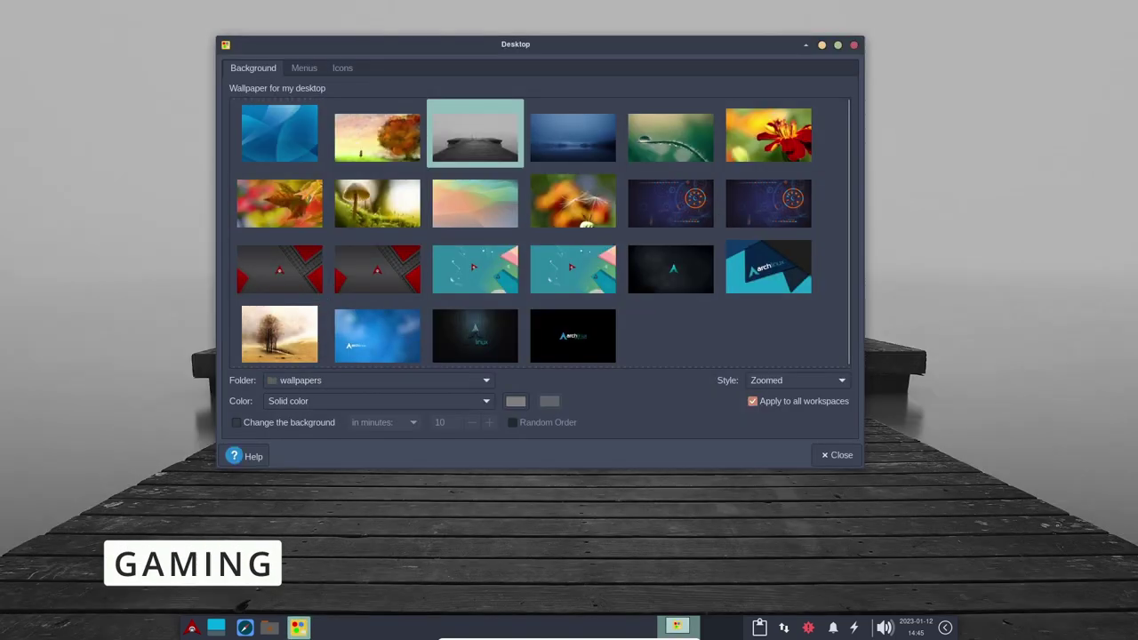
key("Escape")
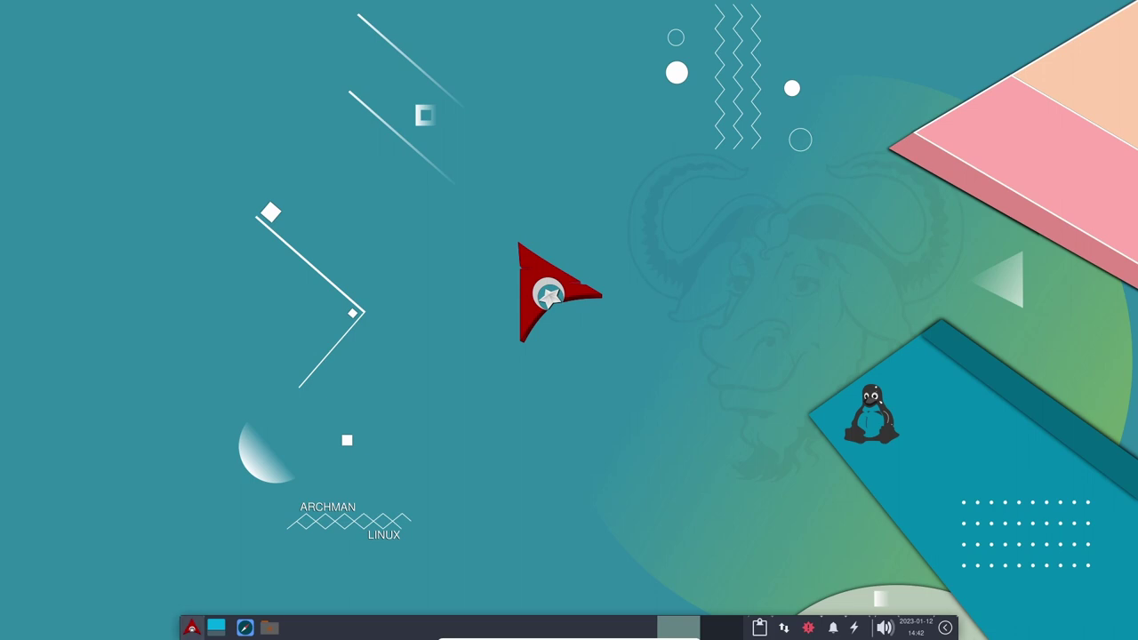
Step: View the recently used applications in the applications menu and dismiss it
left_click(191, 627)
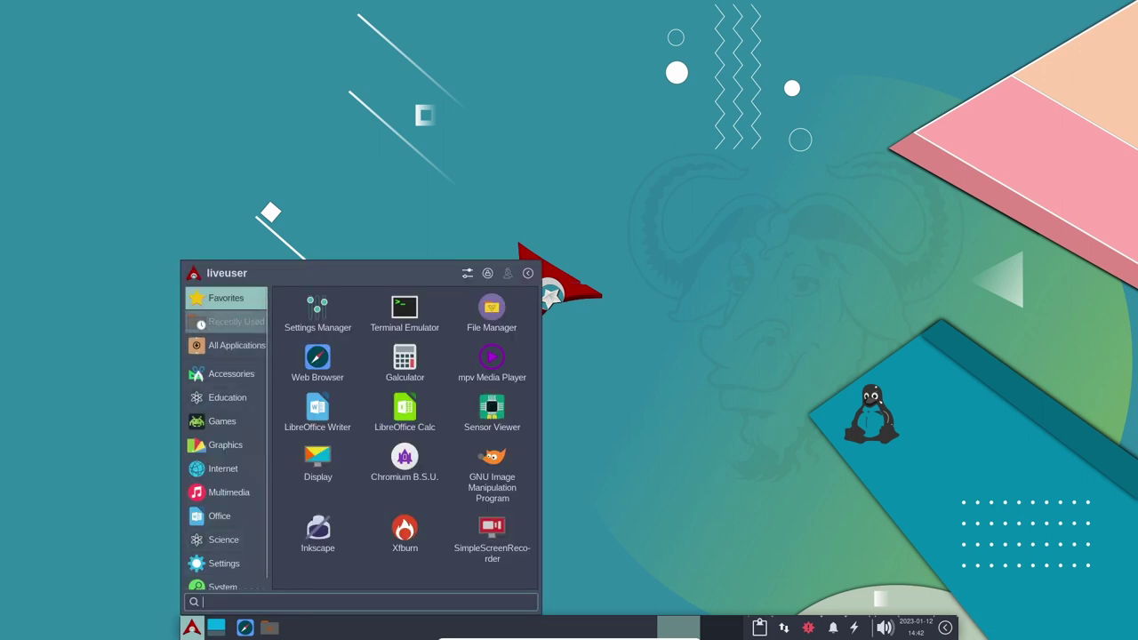
left_click(227, 322)
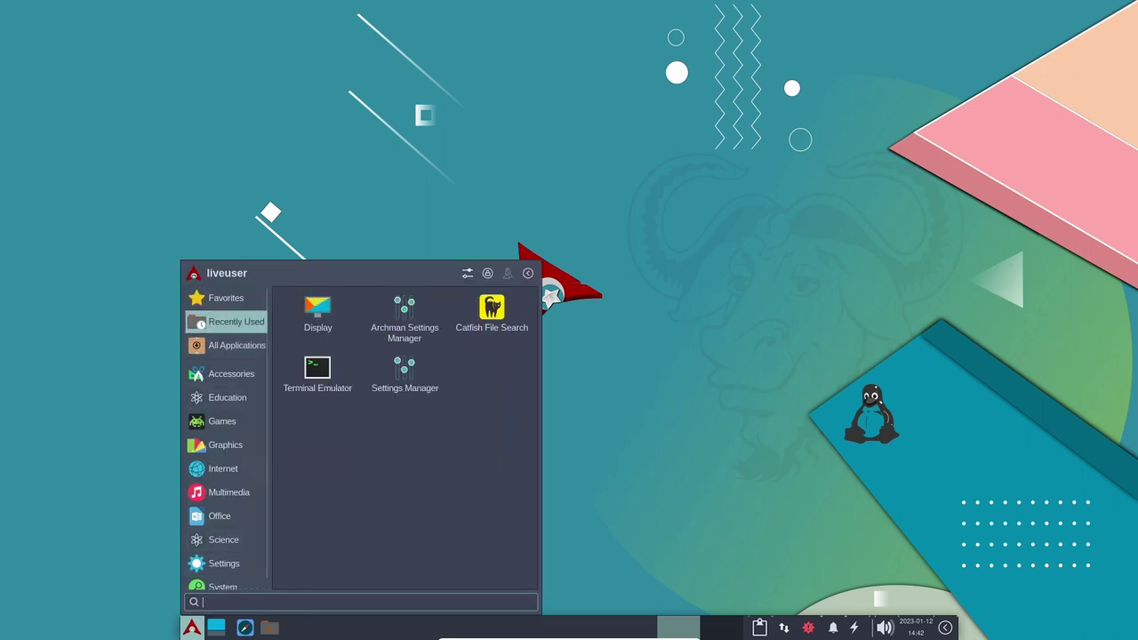
left_click(429, 184)
Step: Open a terminal in the Desktop folder and print the full system information with uname -a
right_click(429, 184)
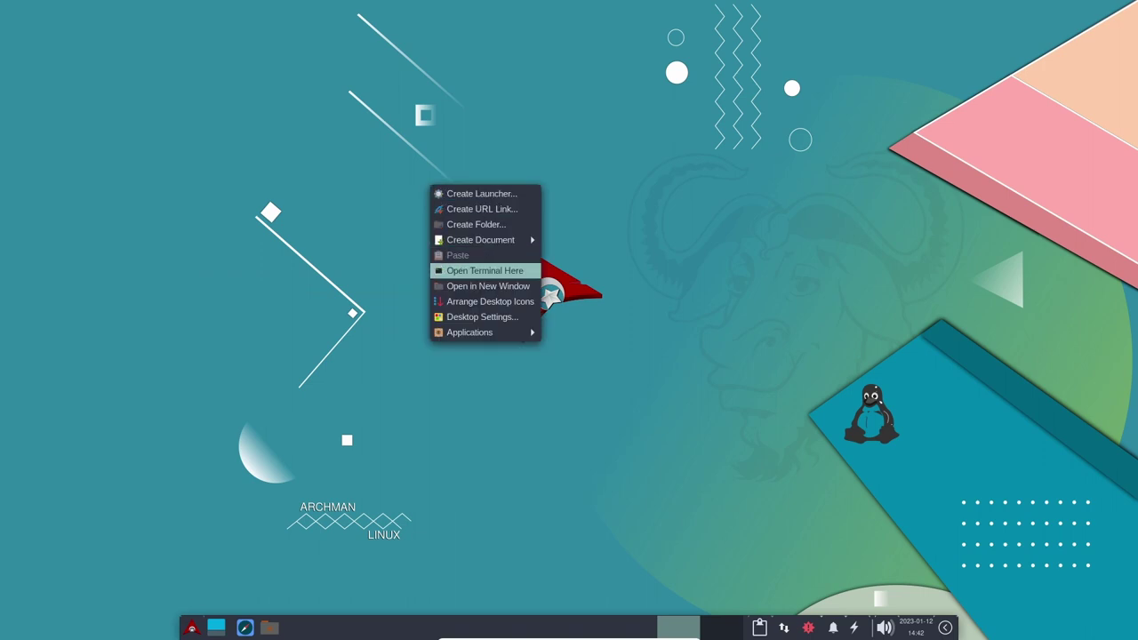
key("Return")
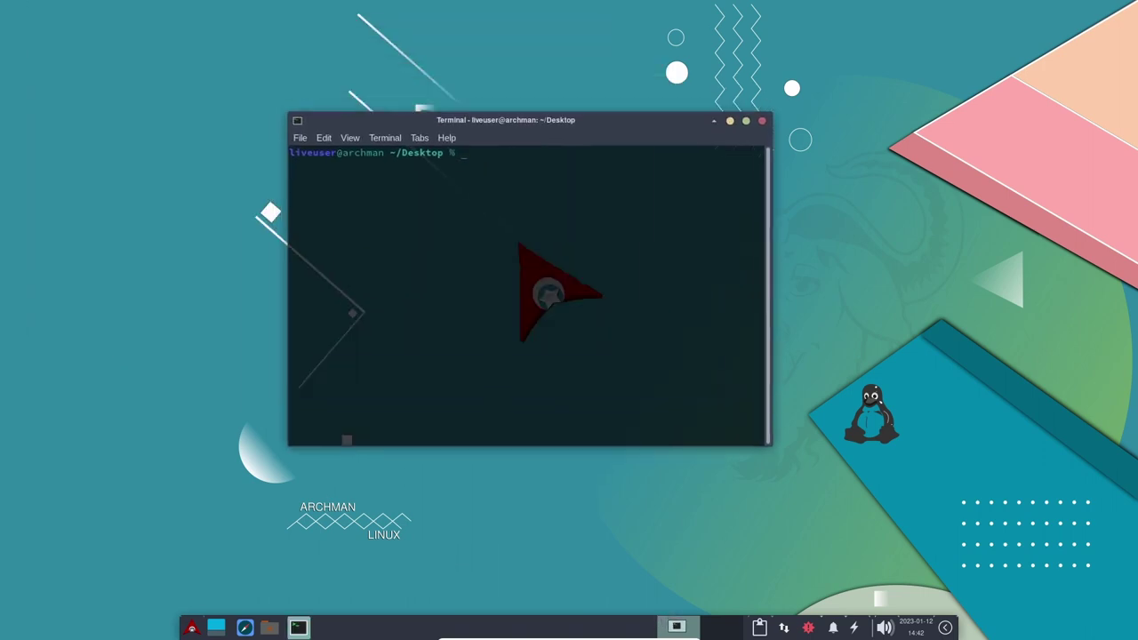
type("uname -a")
key("Return")
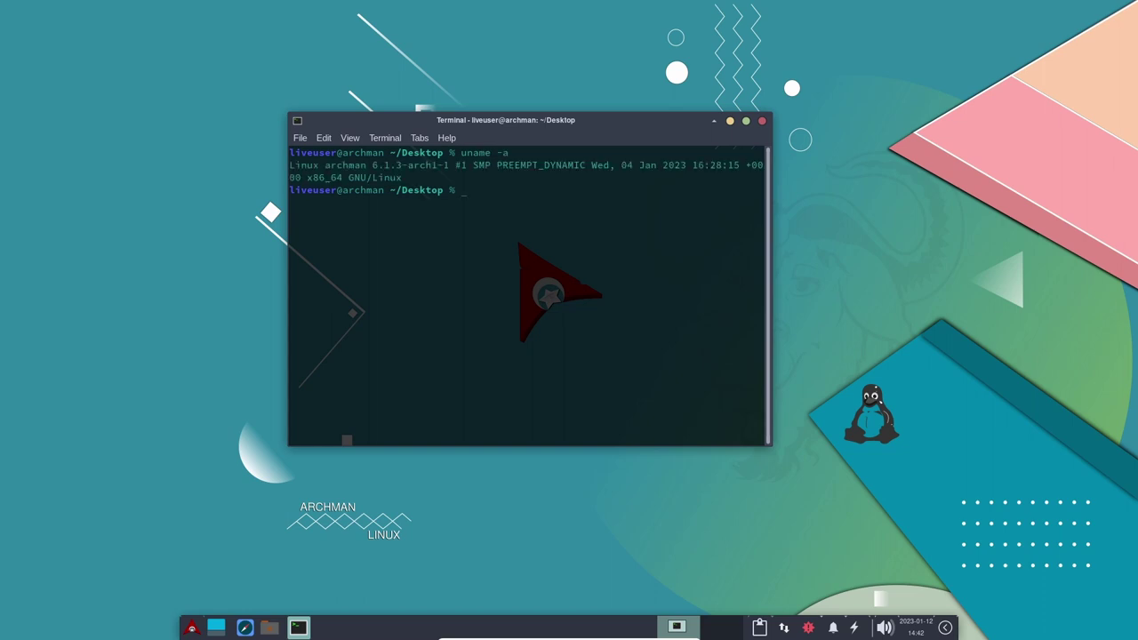
Step: Print only the kernel release with uname -r and close the terminal
type("uname -r")
key("Return")
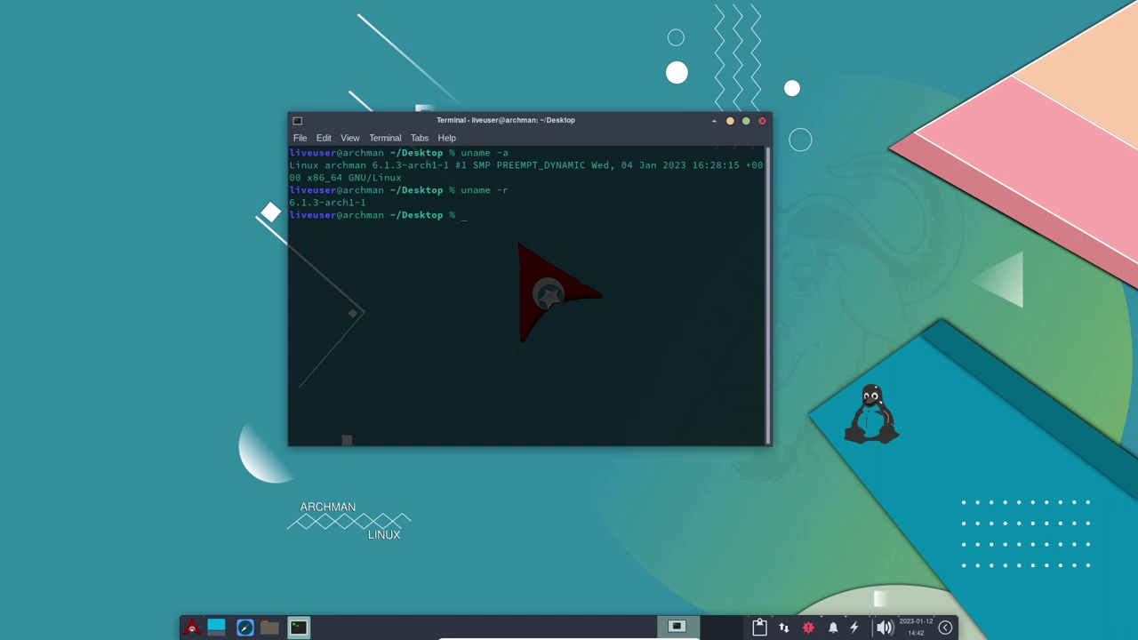
key("ctrl+d")
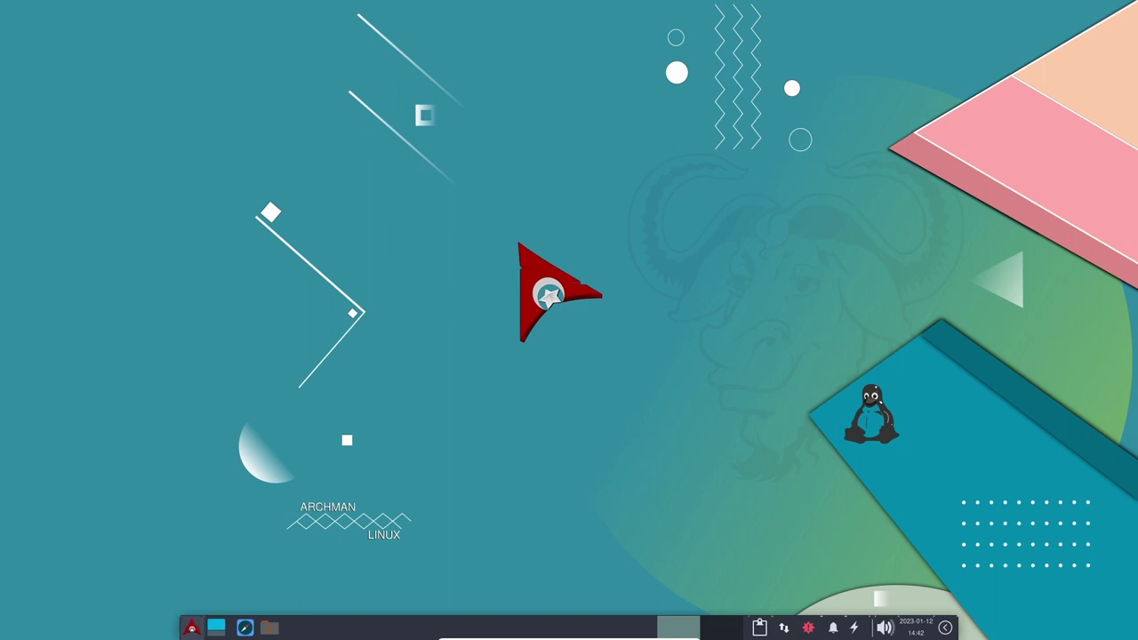
Step: Open the applications menu on its favorites
left_click(191, 628)
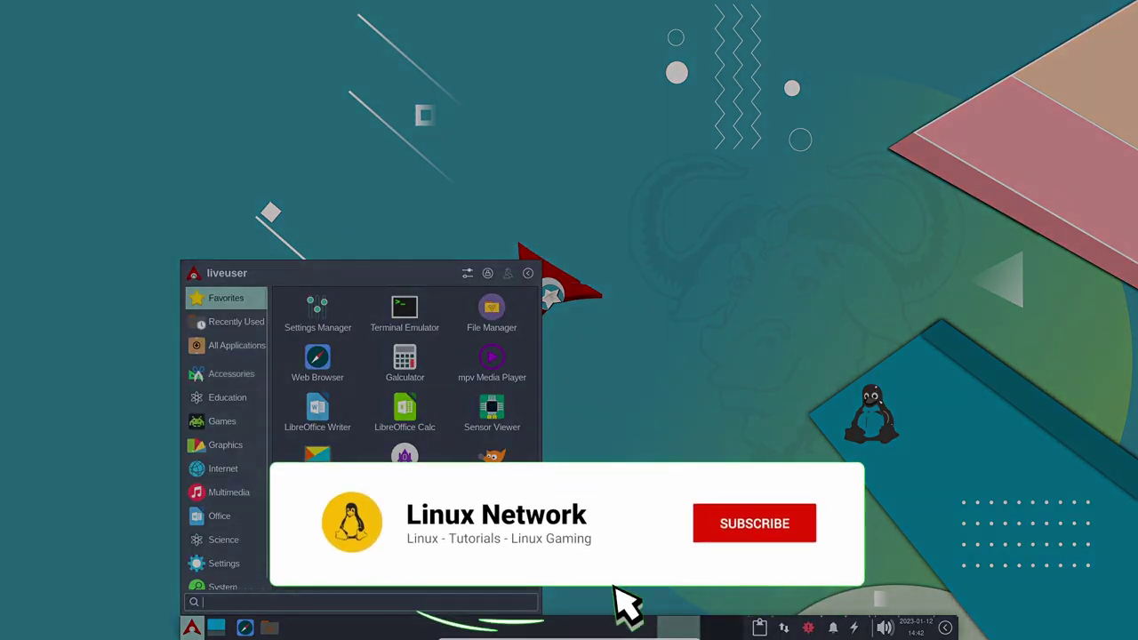